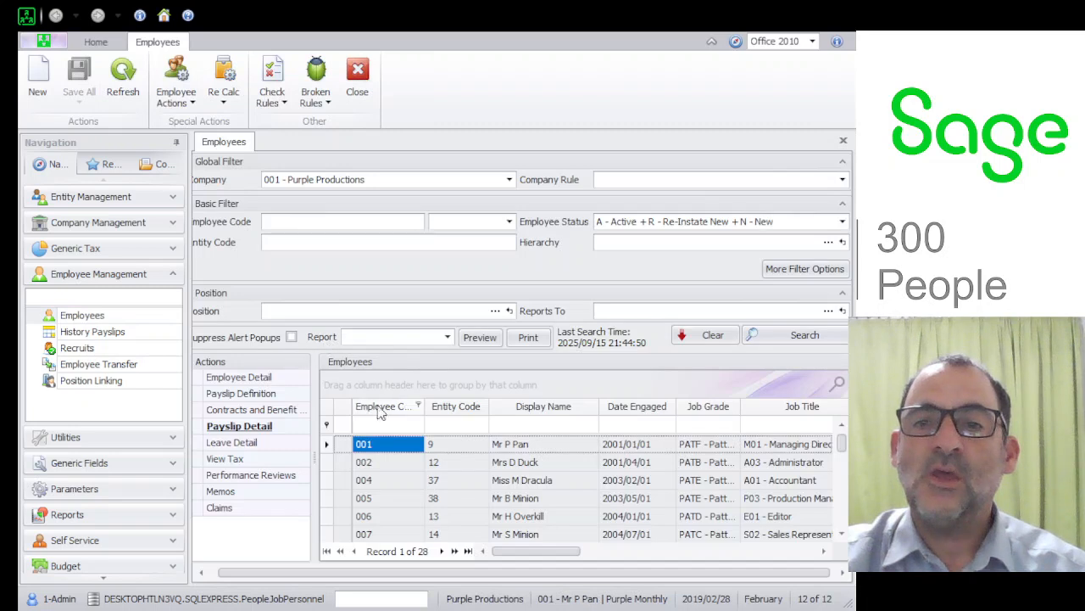
Open the first listed employee's details, set the termination reason to RS - Resigned with termination date 2019/02/28, and save.
left_click(268, 377)
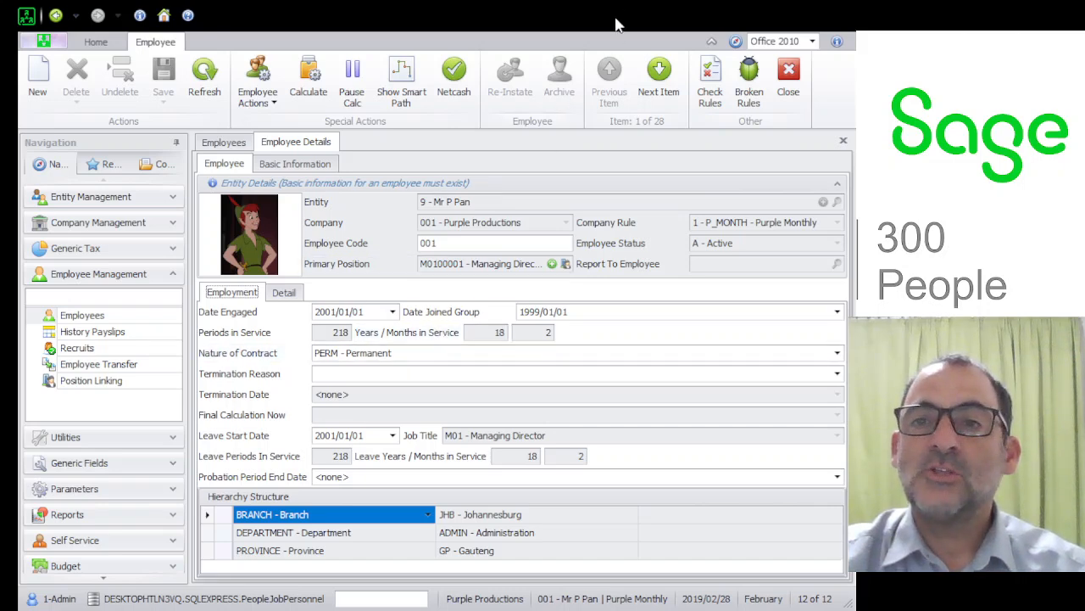
left_click(835, 379)
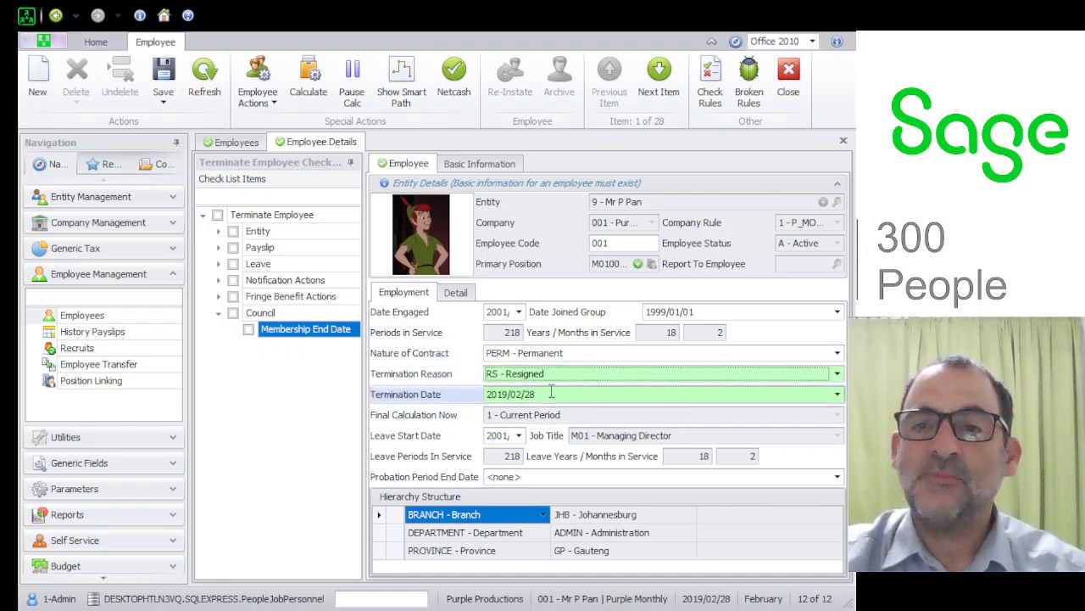
left_click(551, 396)
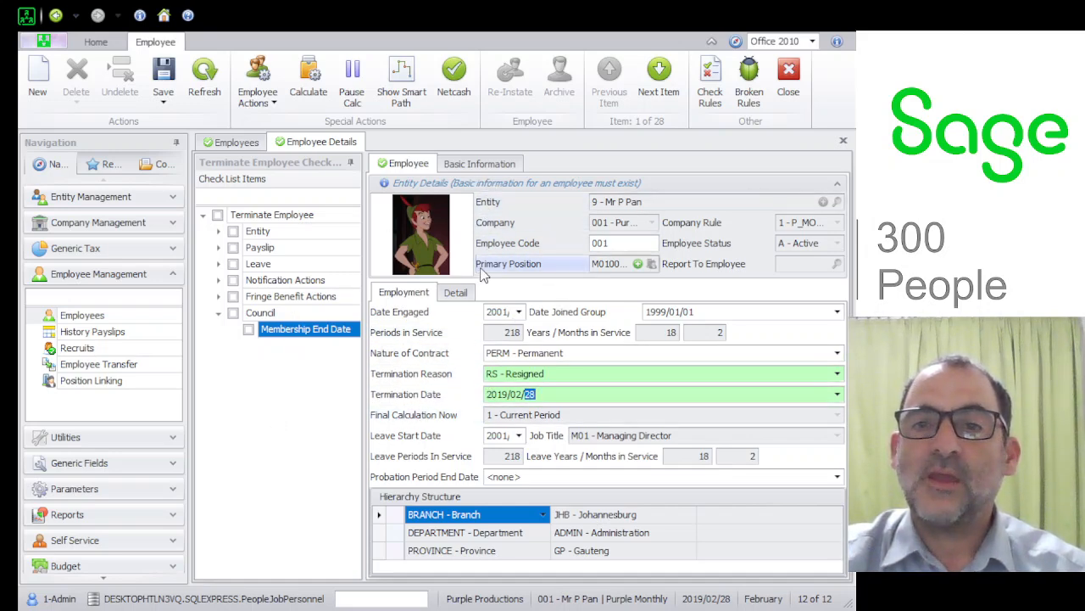
left_click(165, 80)
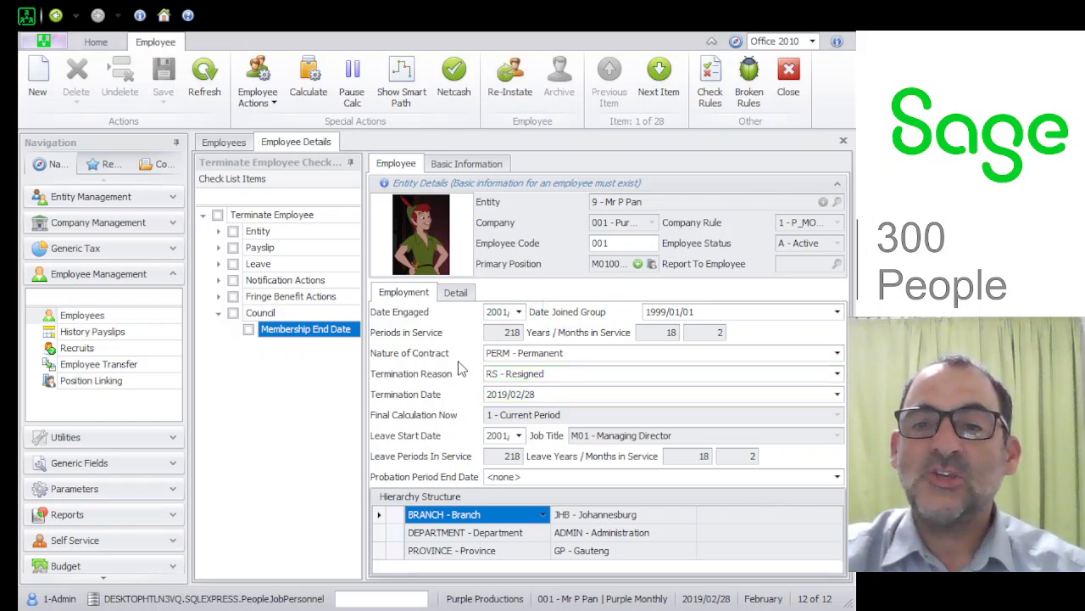
Open the employee's payslip detail and show only earnings and deductions in the summary.
left_click(258, 81)
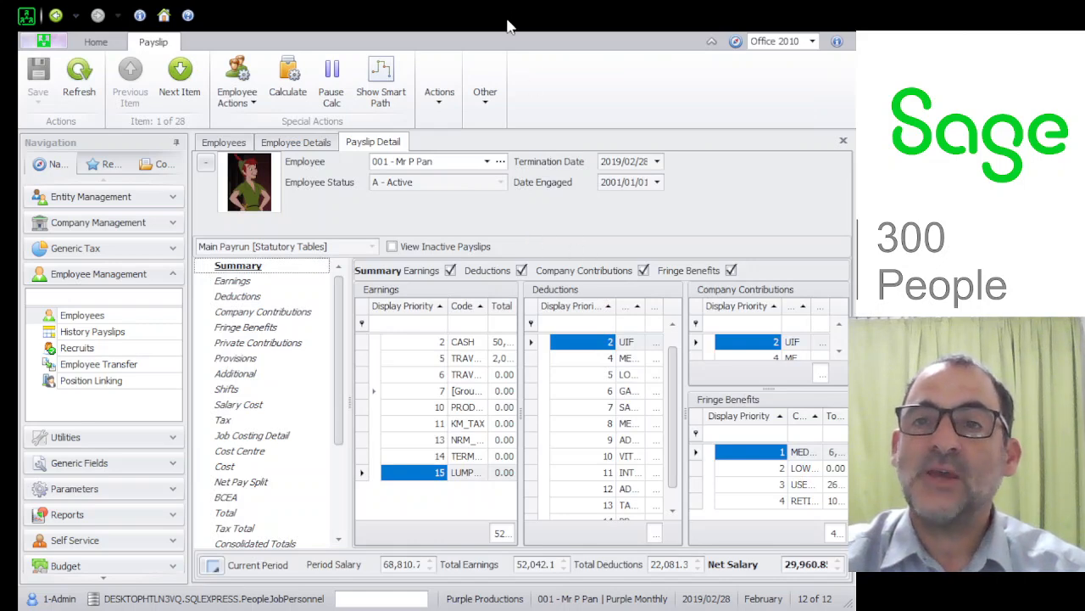
left_click(731, 270)
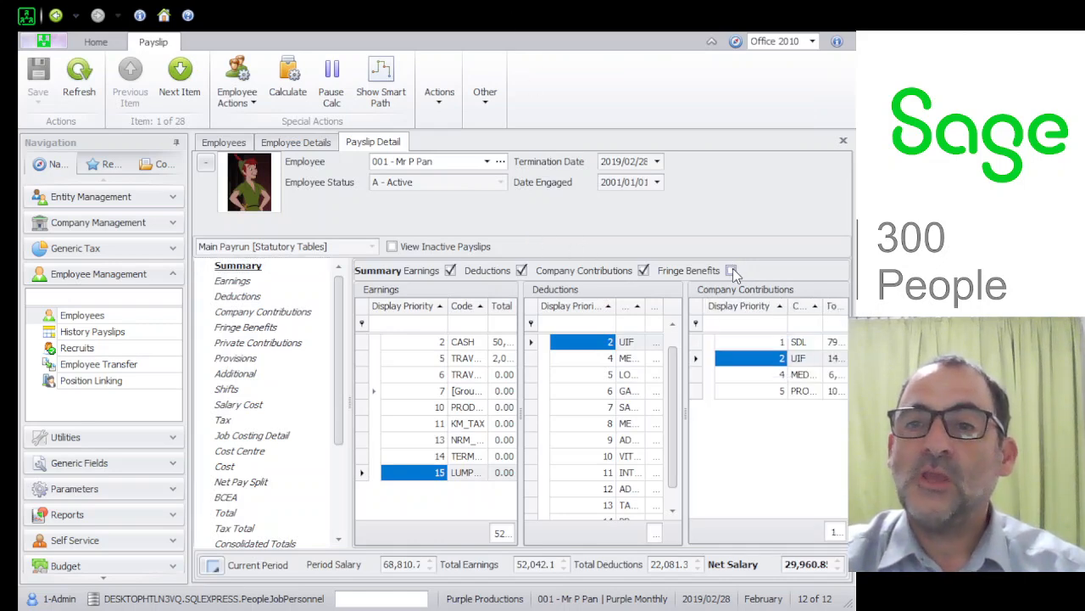
left_click(643, 269)
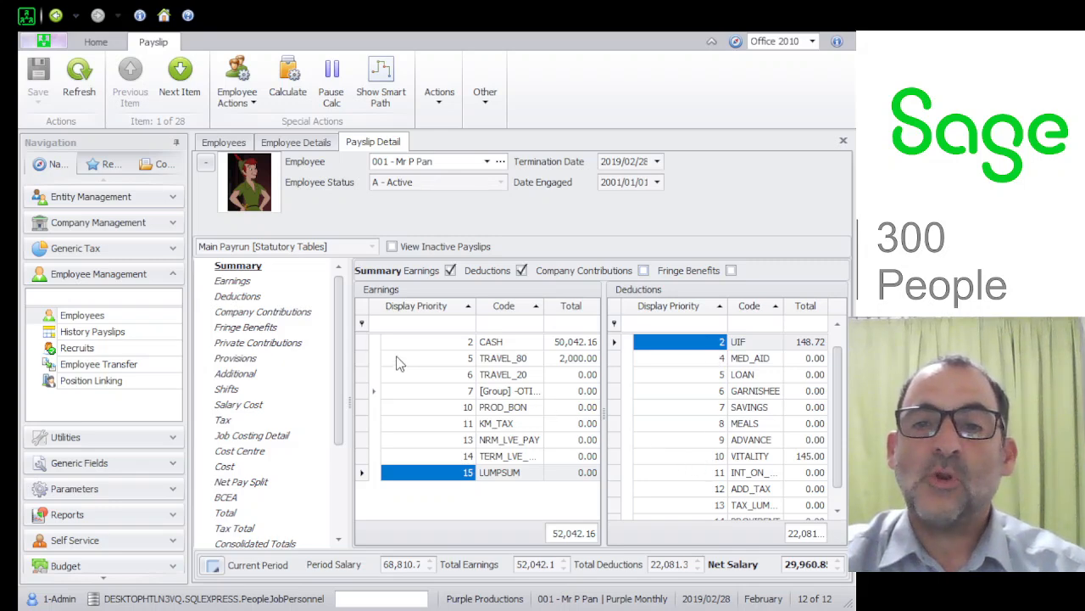
left_click(365, 343)
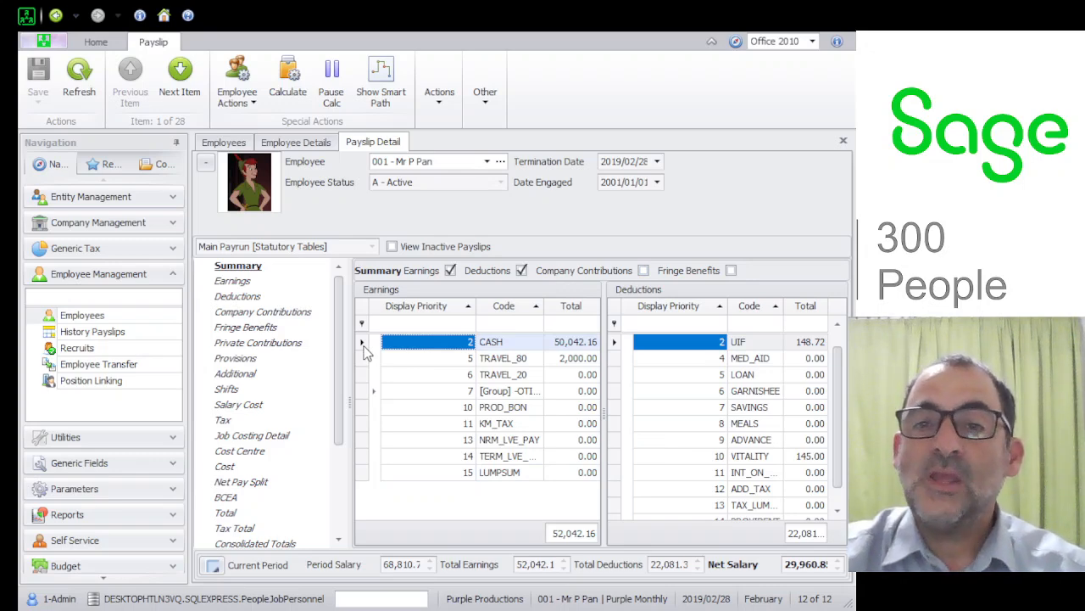
Try pro-rating the CASH earning on the payslip.
left_click(243, 282)
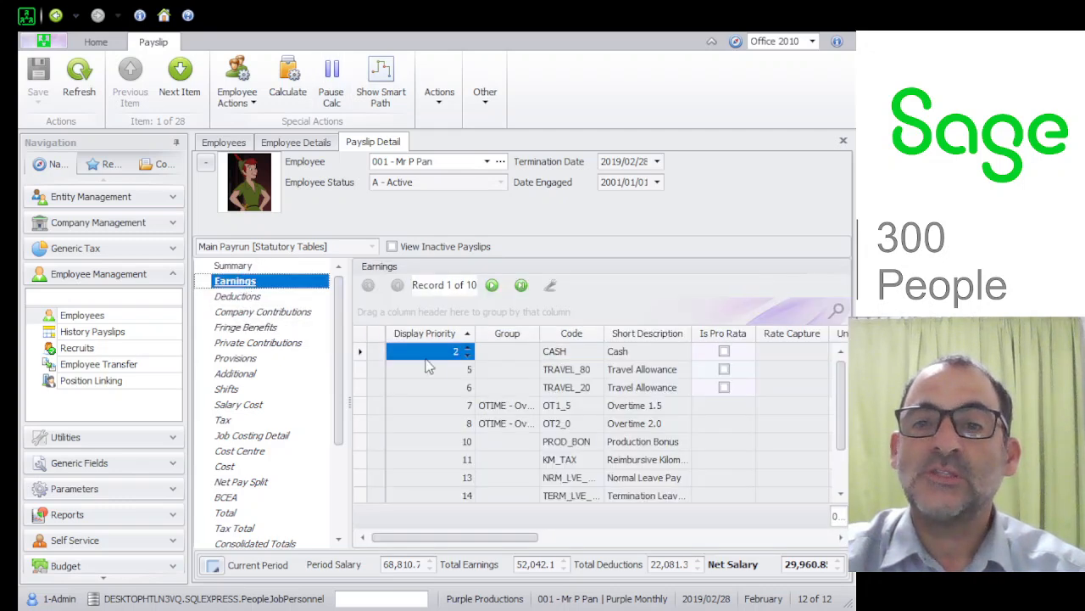
left_click(726, 351)
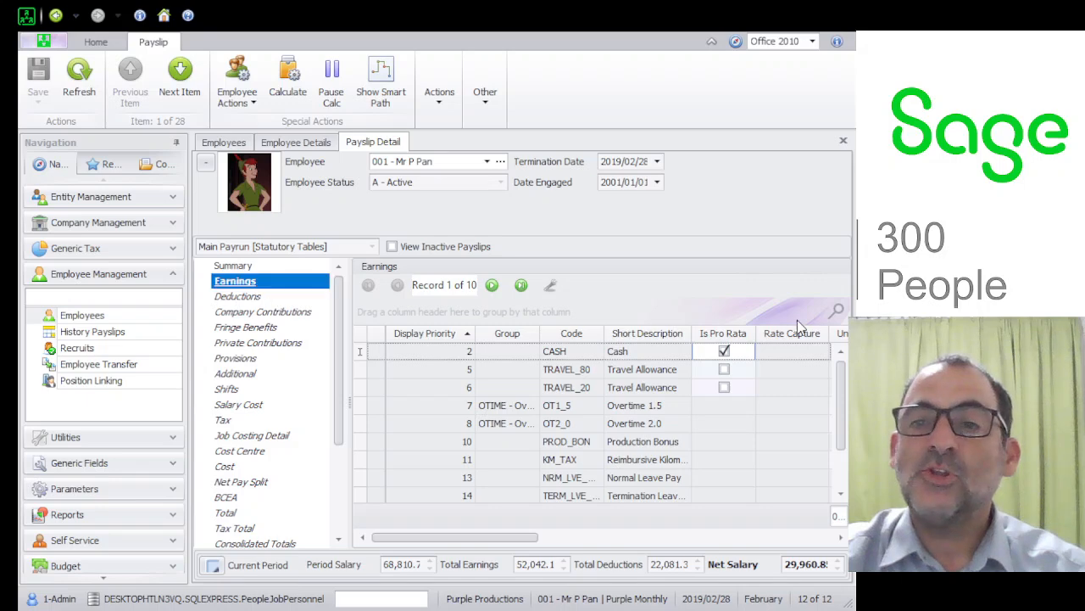
left_click_drag(517, 536, 553, 543)
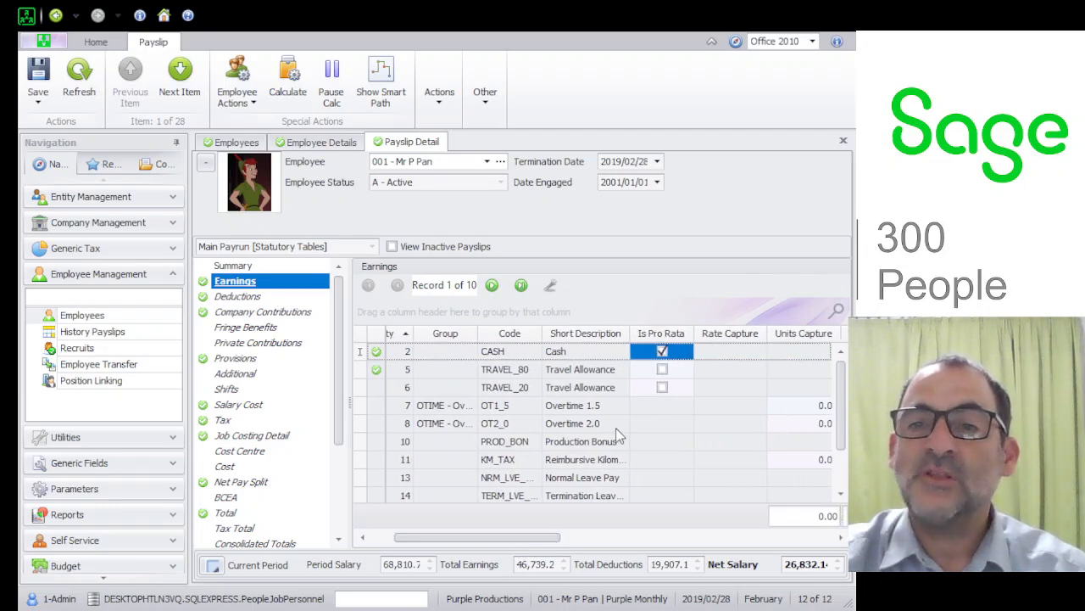
left_click(663, 354)
Check the LUMPSUM and termination leave lines in the payslip summary, and open the employee's leave transactions.
left_click(262, 268)
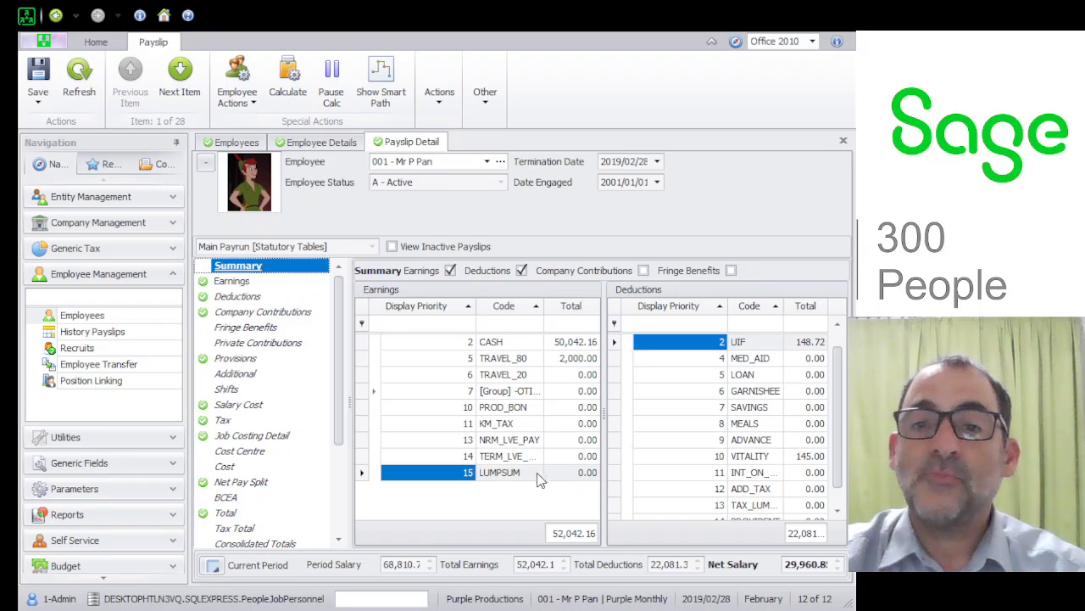
left_click(376, 467)
left_click(364, 456)
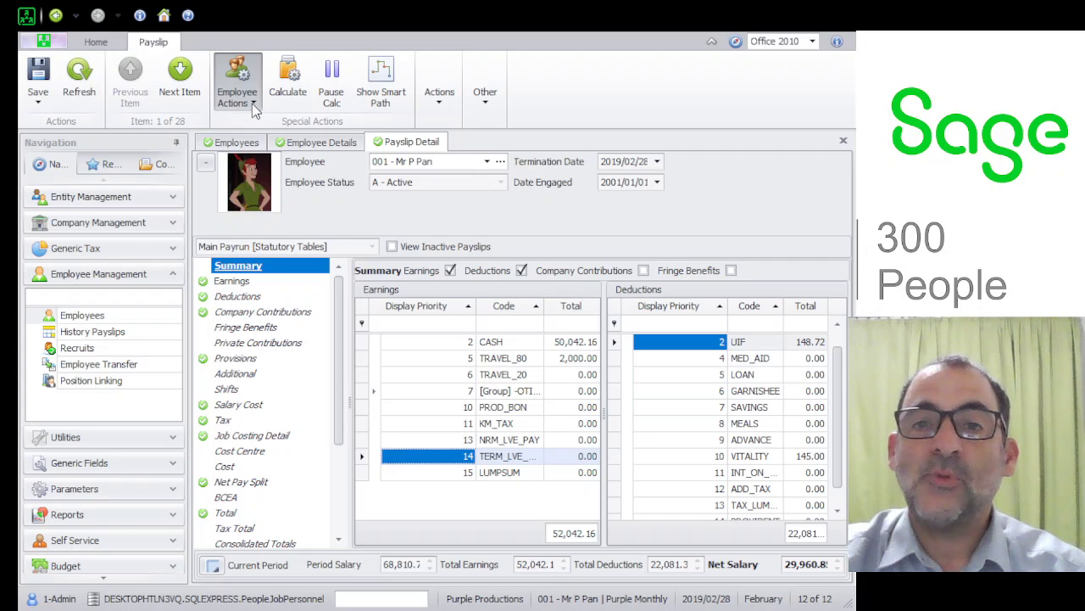
left_click(257, 205)
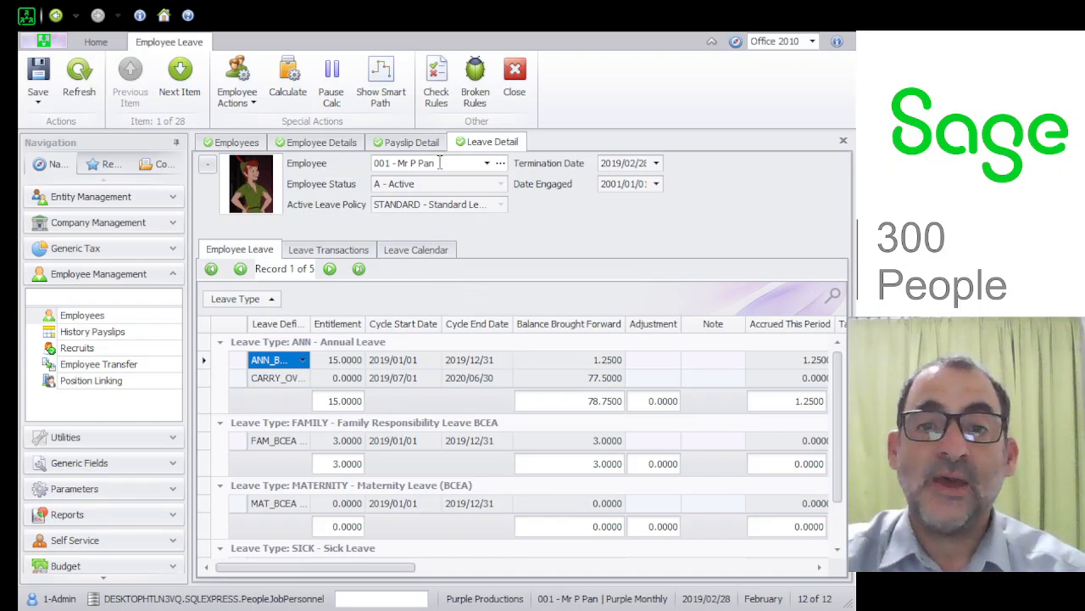
left_click(336, 256)
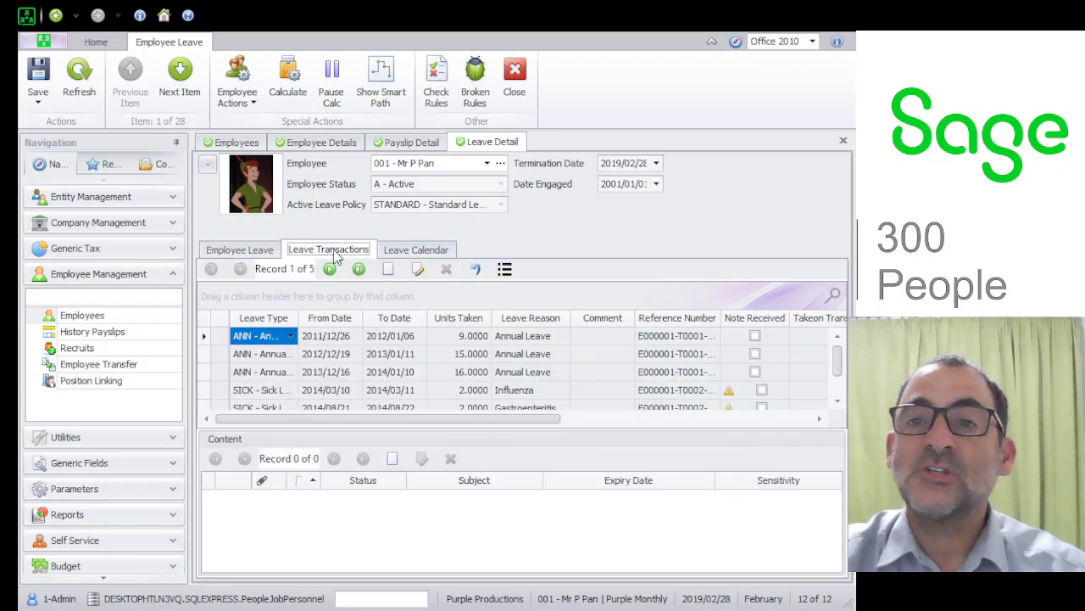
left_click(388, 271)
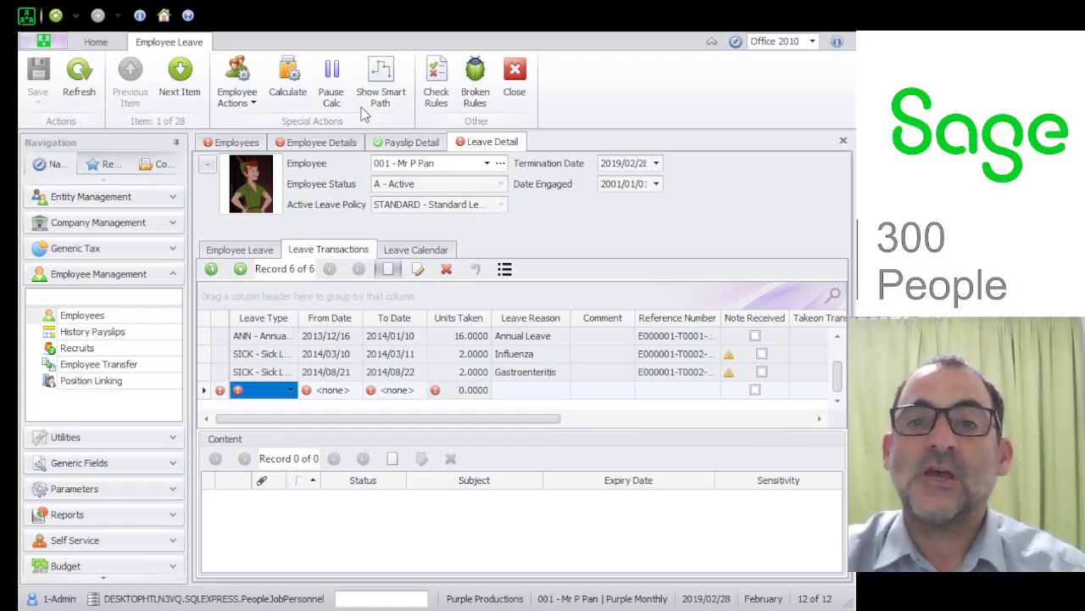
type("al Leave")
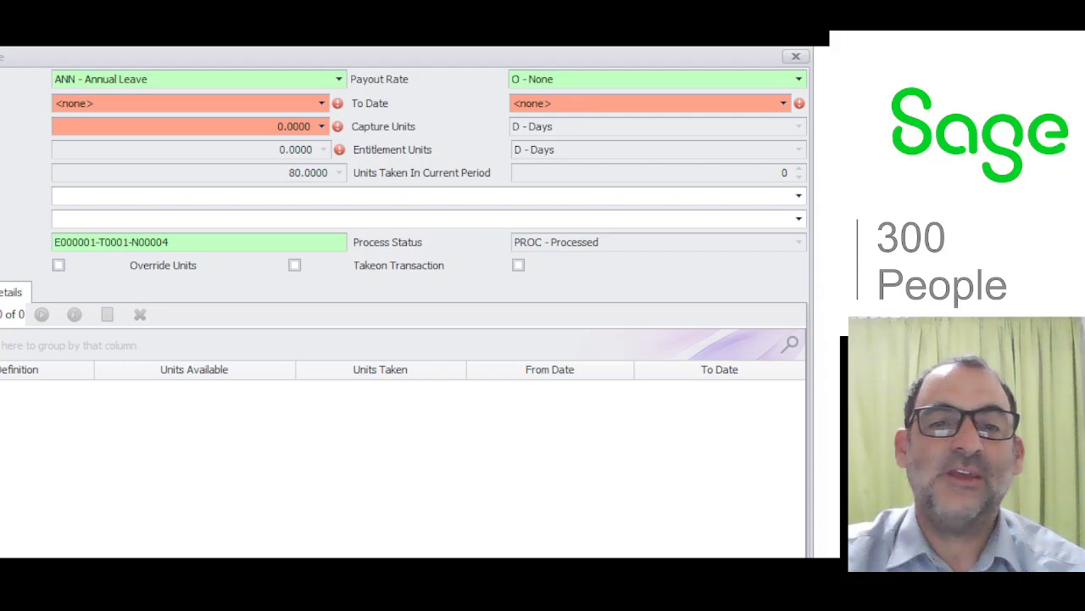
left_click(795, 55)
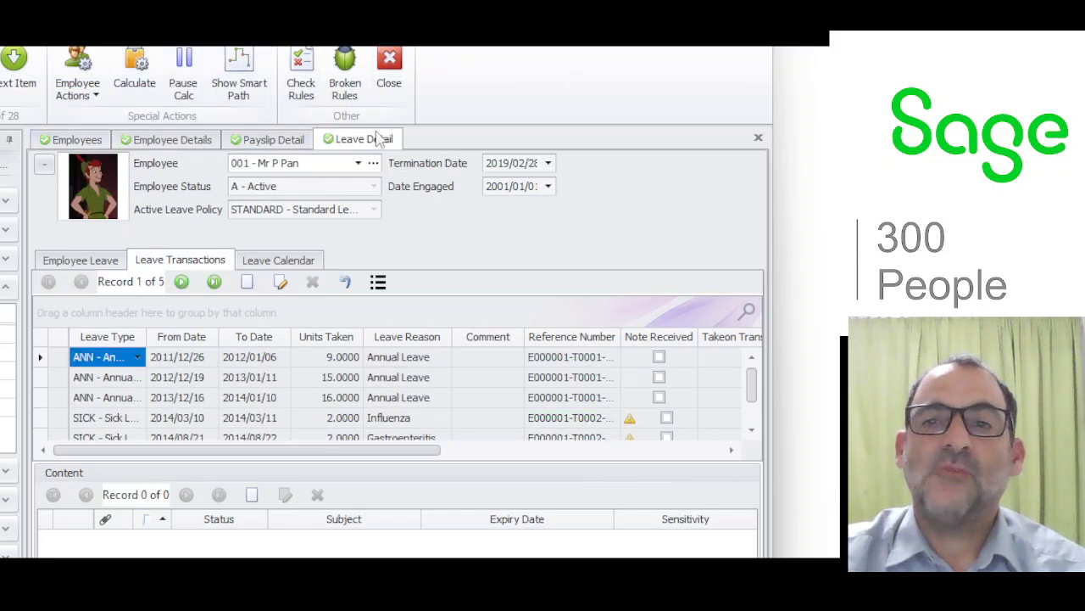
Add a leave transaction with leave type ANN - Annual Leave and payout rate T - Termination Payout Rate.
left_click(247, 282)
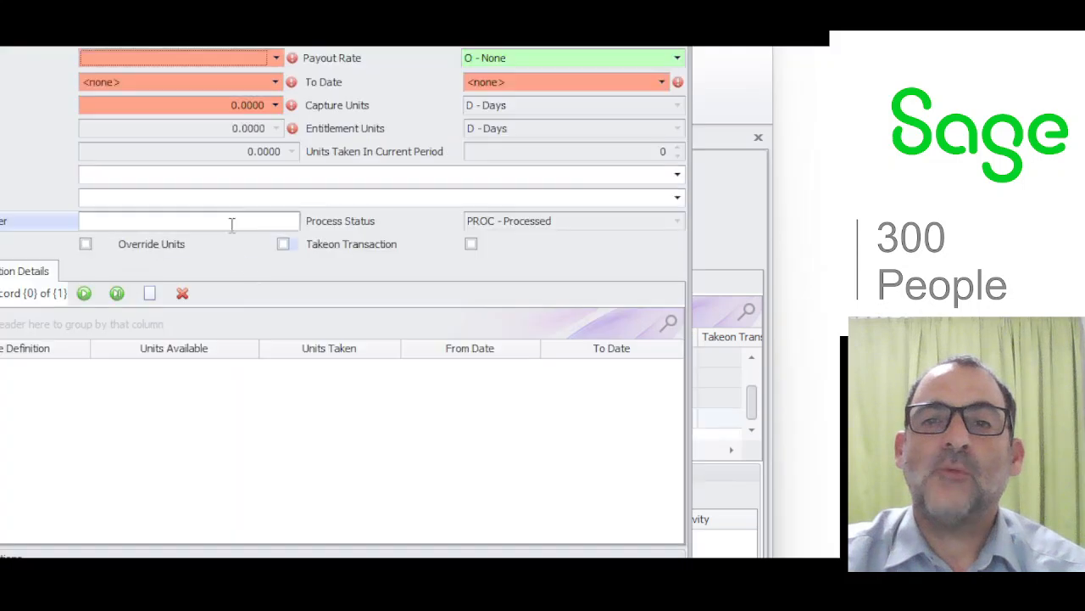
left_click(276, 58)
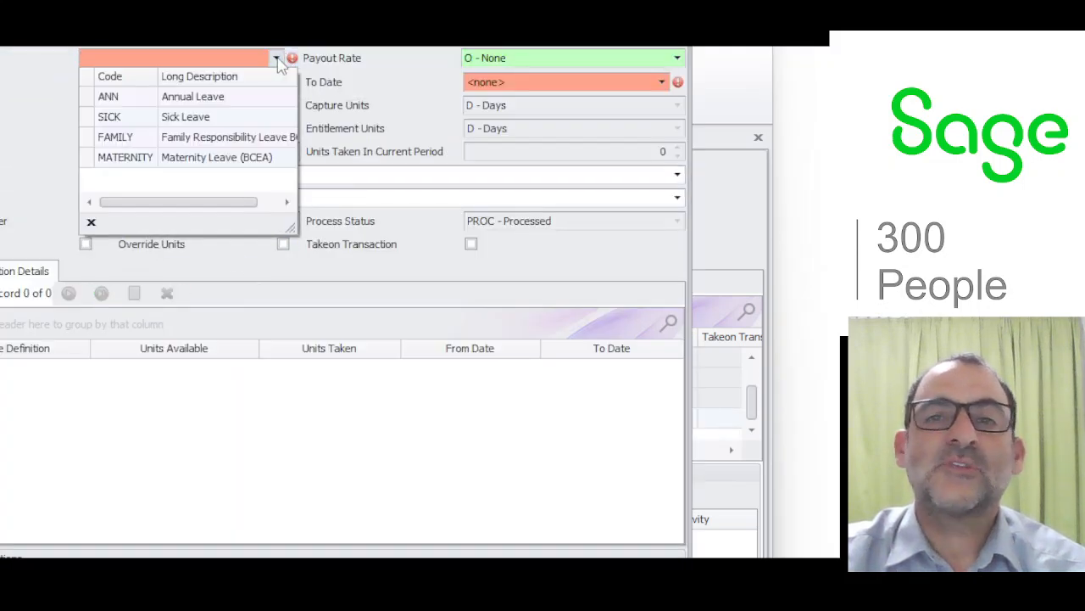
left_click(212, 103)
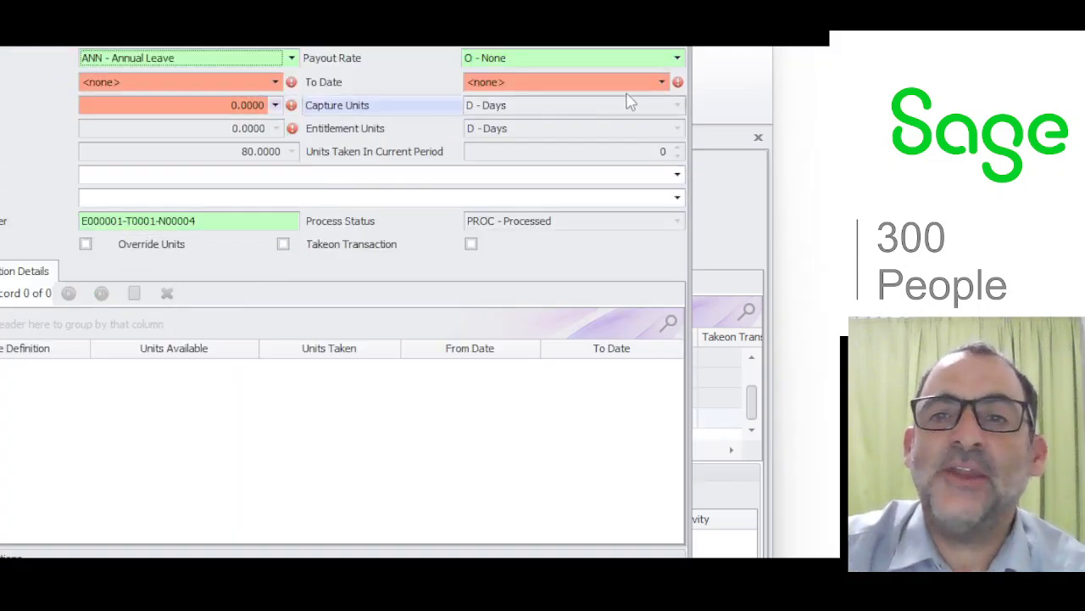
left_click(677, 57)
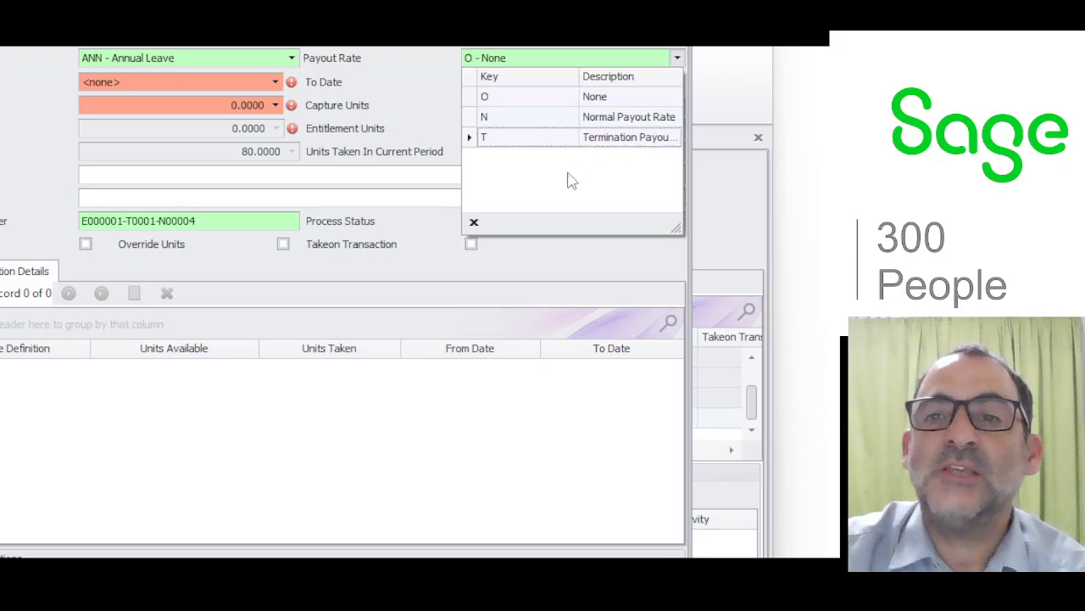
left_click(572, 144)
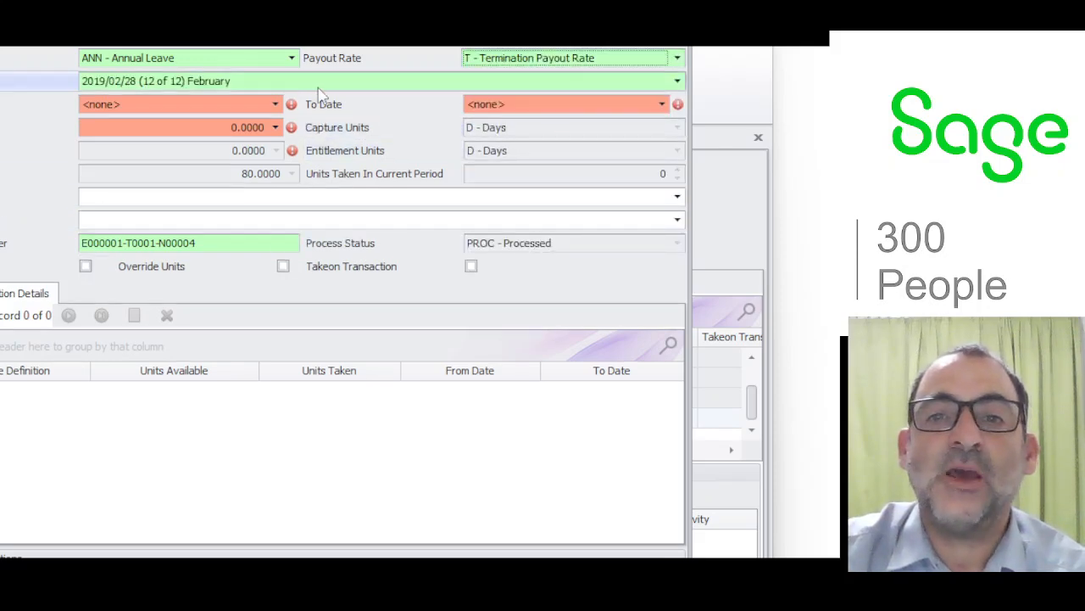
Set both the from date and the to date of the leave transaction to 2019/02/28.
left_click(178, 105)
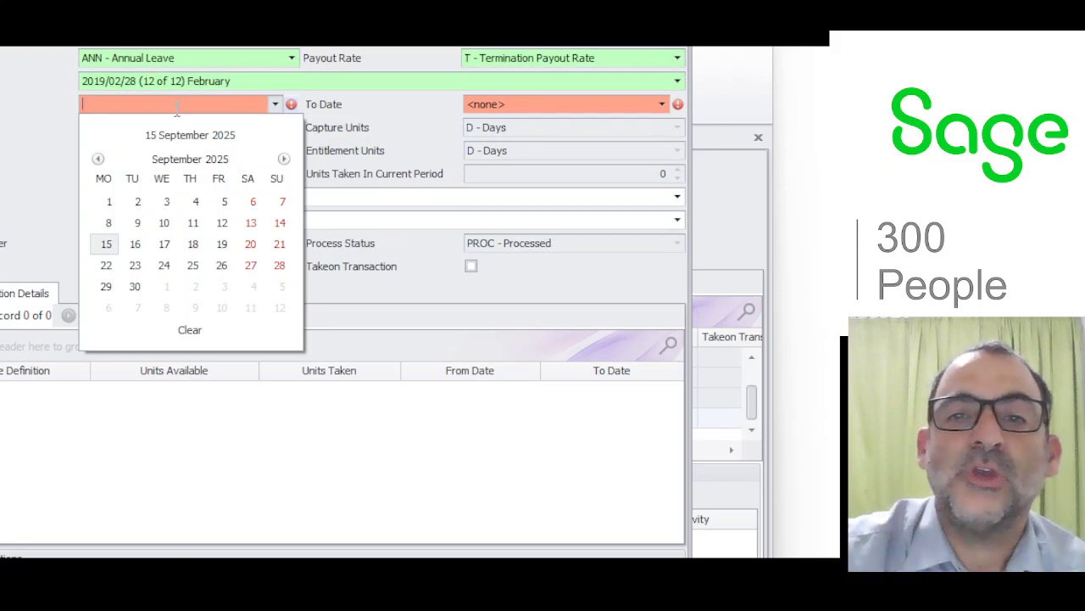
key("Return")
type("2019/02/28")
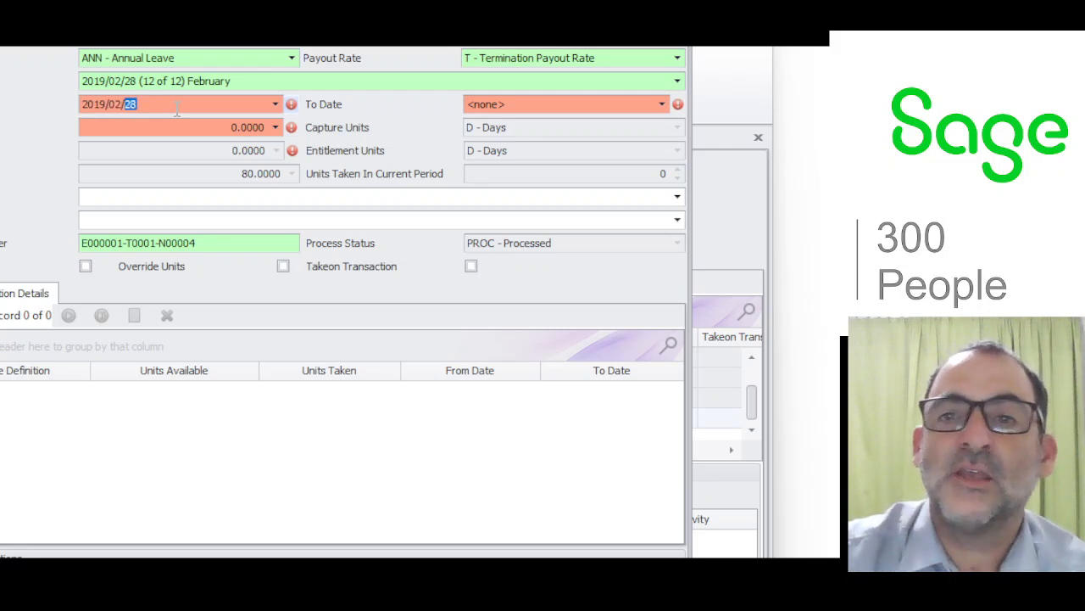
left_click(549, 104)
type("201902/28")
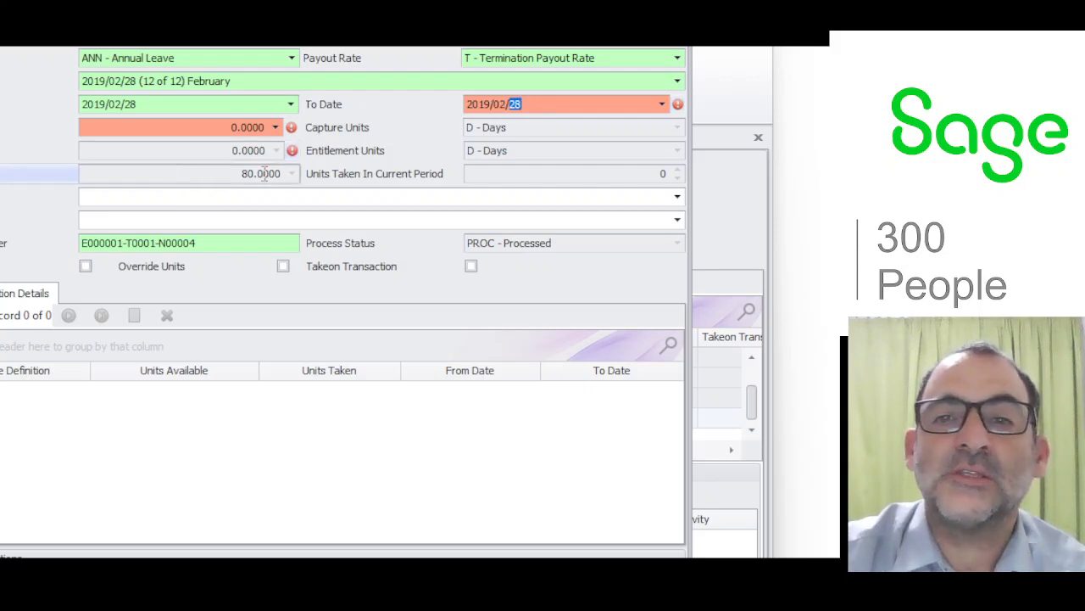
Set the units taken on the leave transaction to 80 days.
left_click(229, 127)
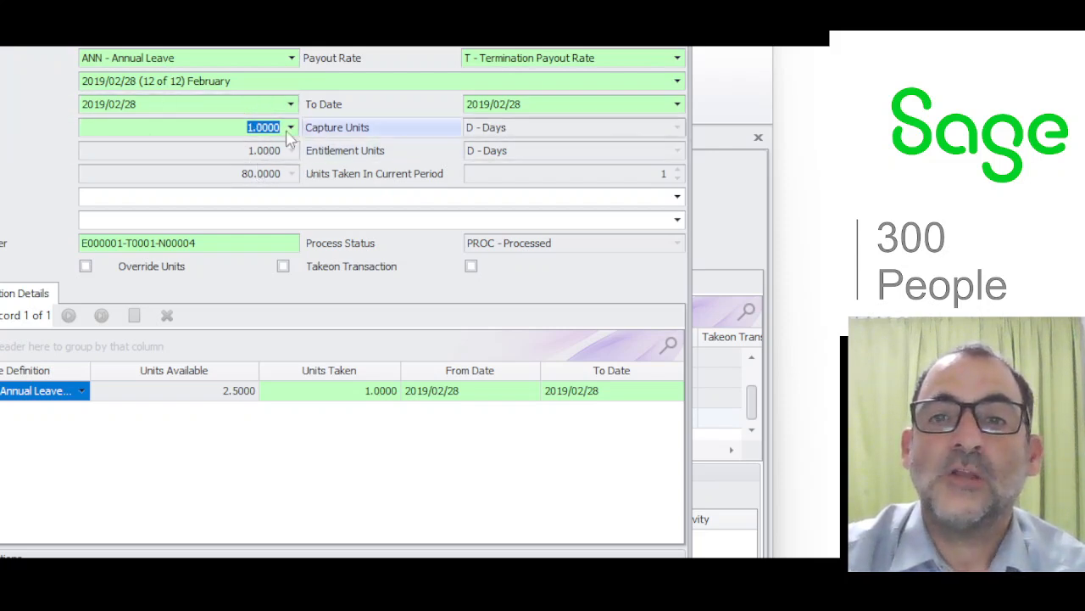
type("80")
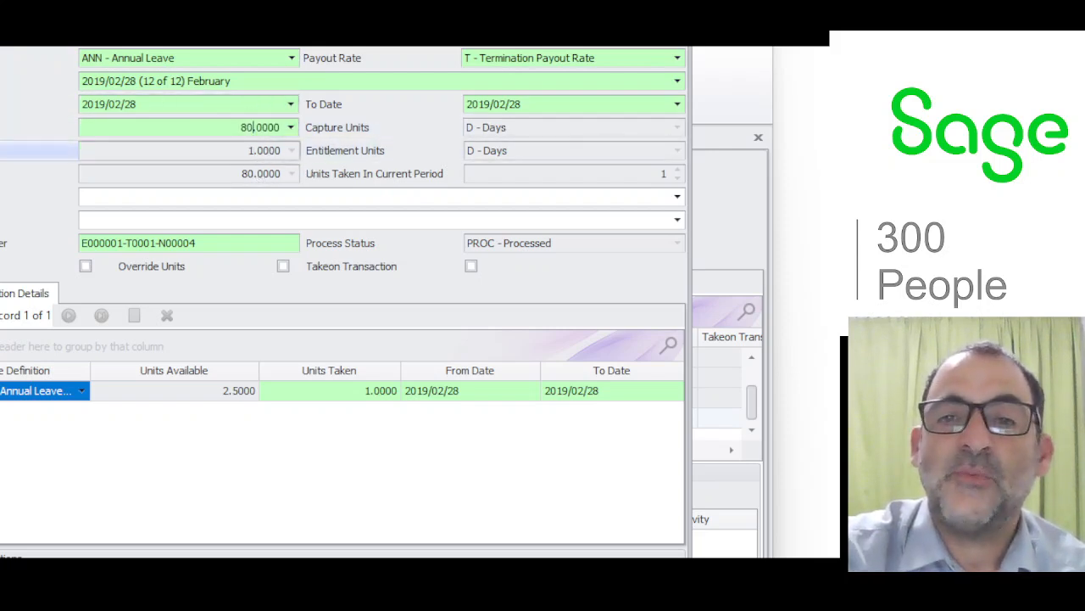
left_click(248, 151)
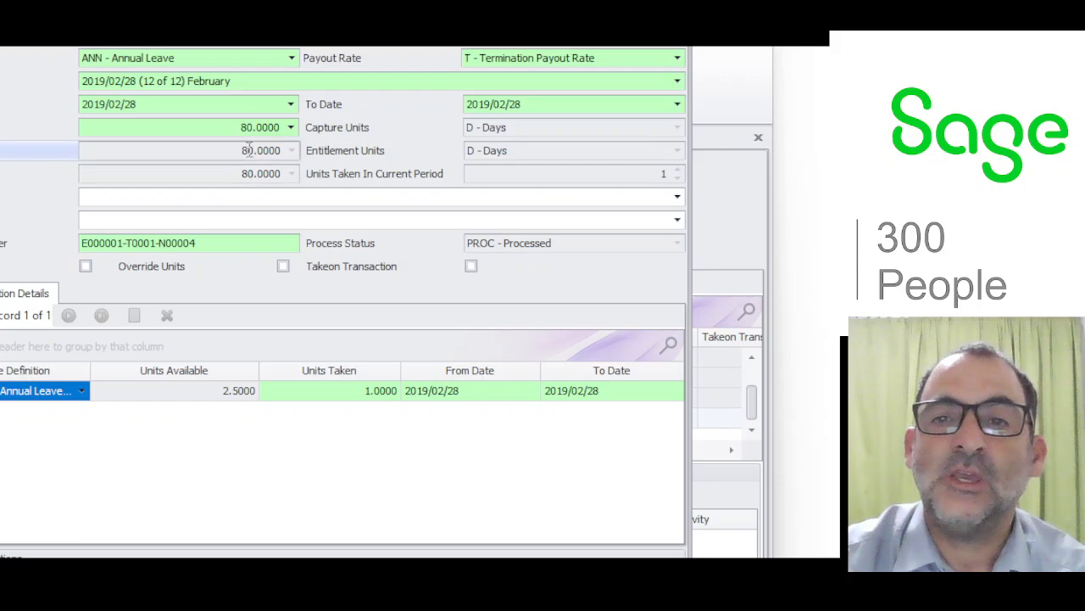
left_click(551, 103)
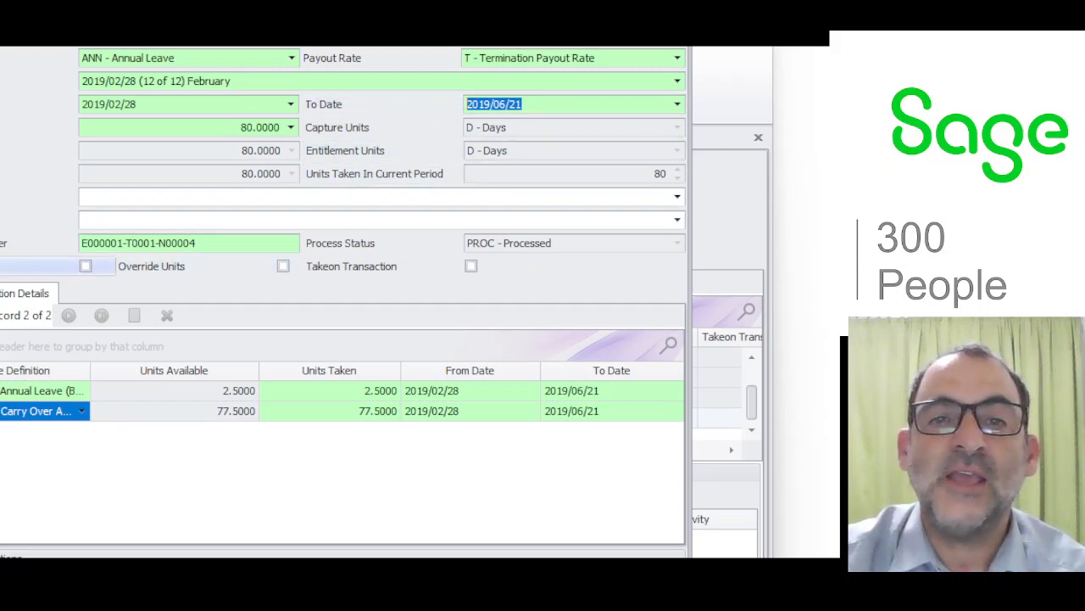
Turn on Override Units, set the to date back to 2019/02/28, and check the warning on the entitlement units.
left_click(284, 266)
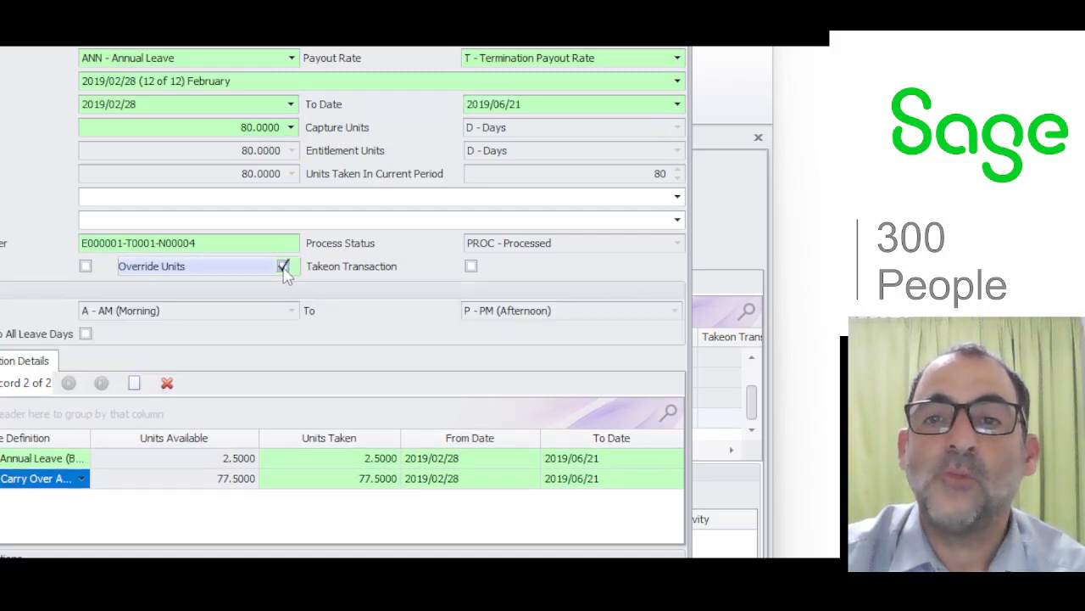
left_click(501, 103)
left_click_drag(500, 104, 535, 103)
type("2")
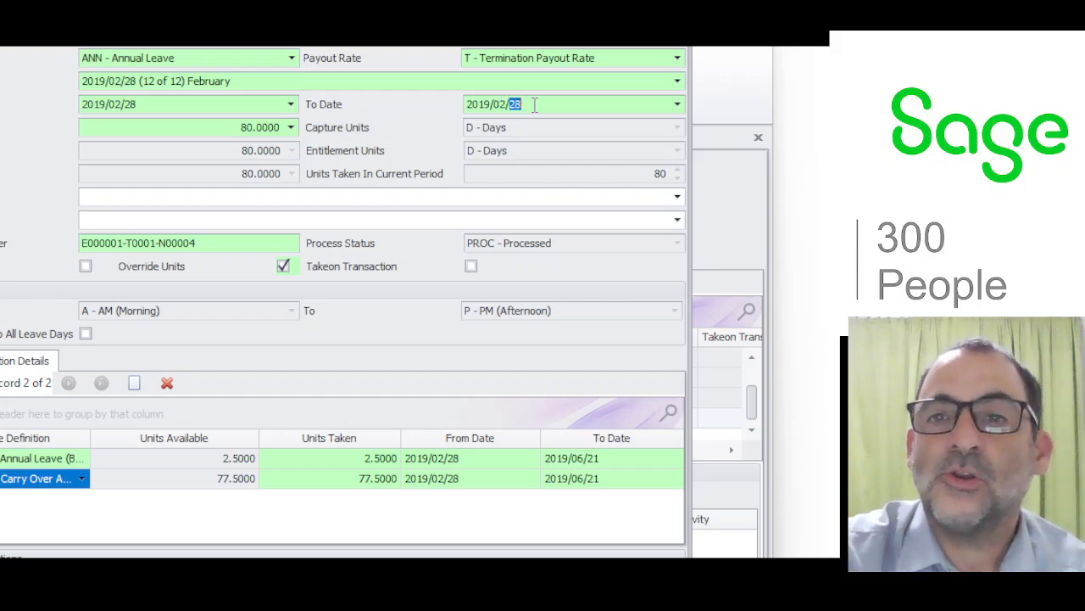
key("shift+Tab")
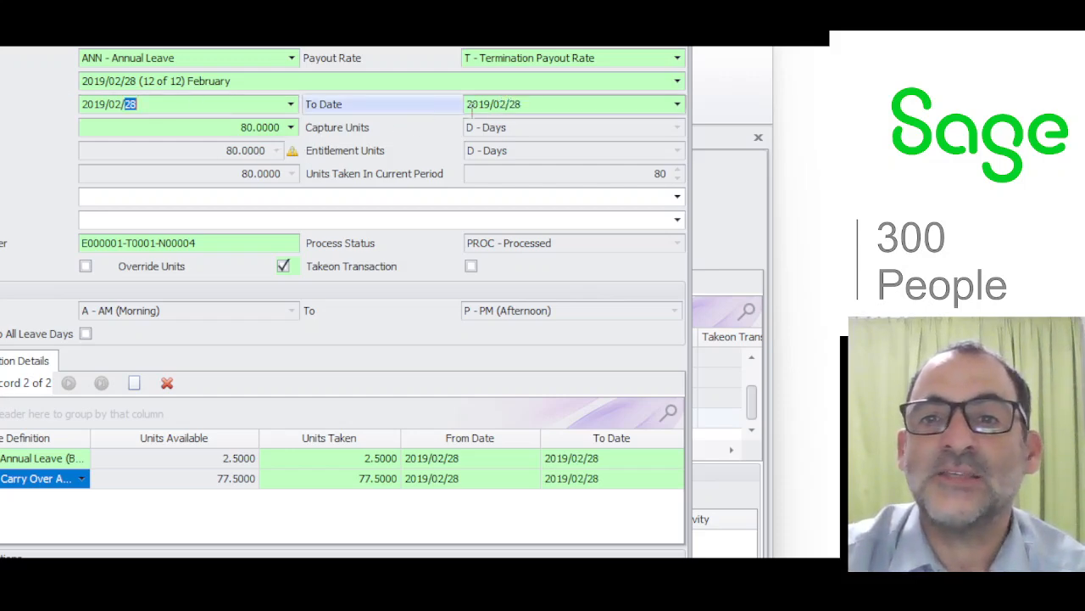
double_click(501, 104)
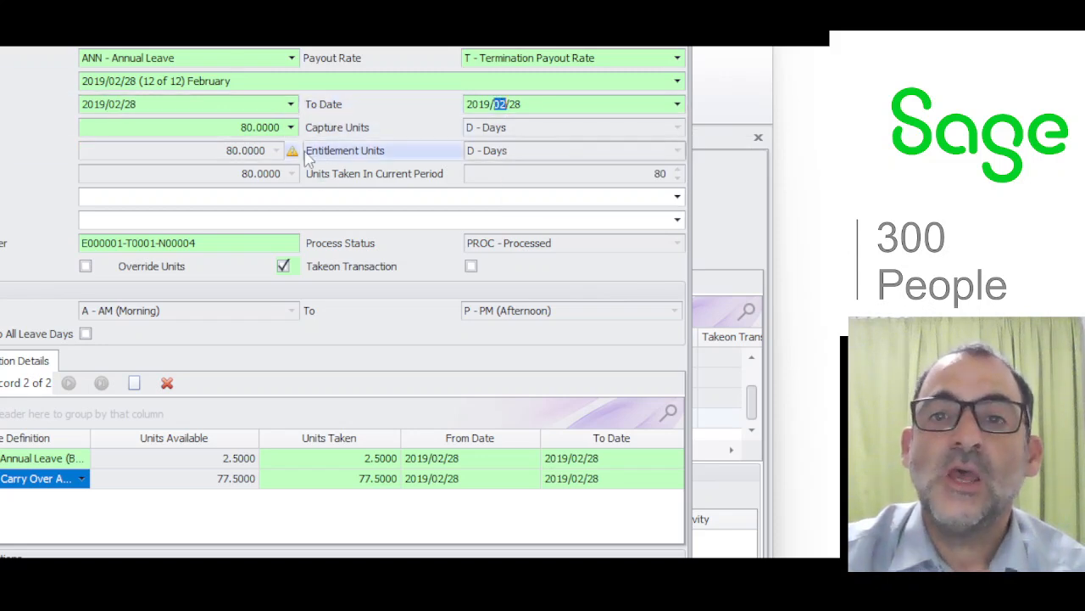
mouse_move(292, 154)
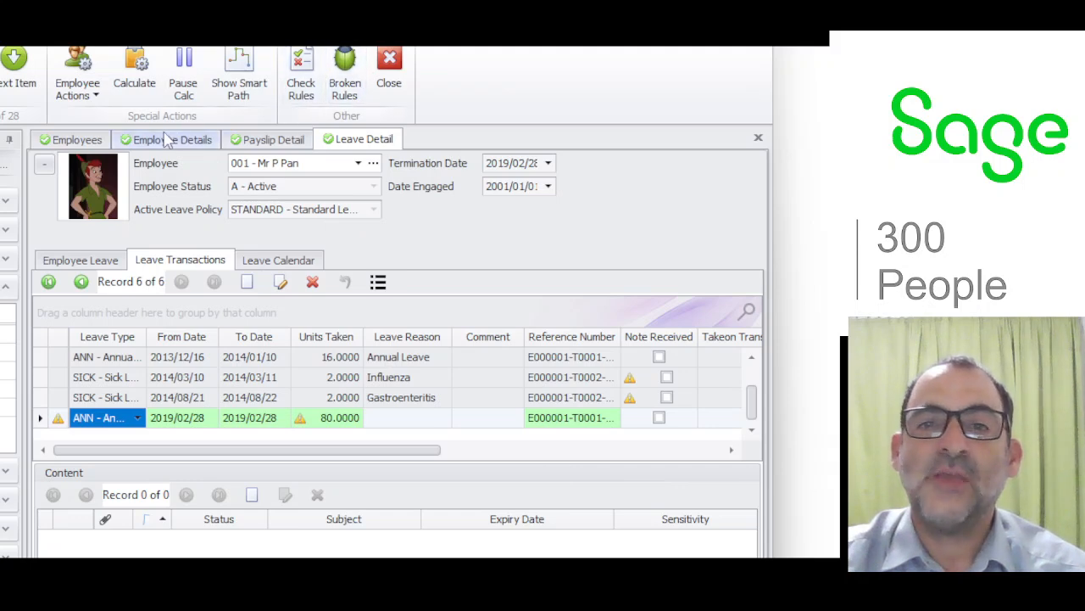
Save the pending changes and check the termination leave pay earning and the lump sum tax deduction in the payslip summary.
left_click(76, 139)
left_click(244, 140)
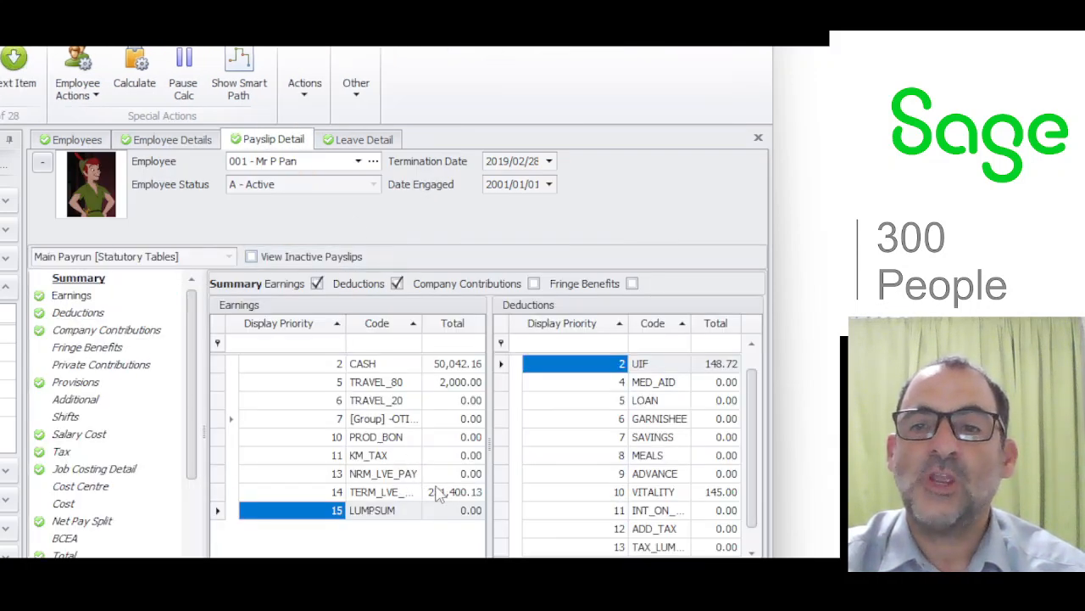
left_click(225, 492)
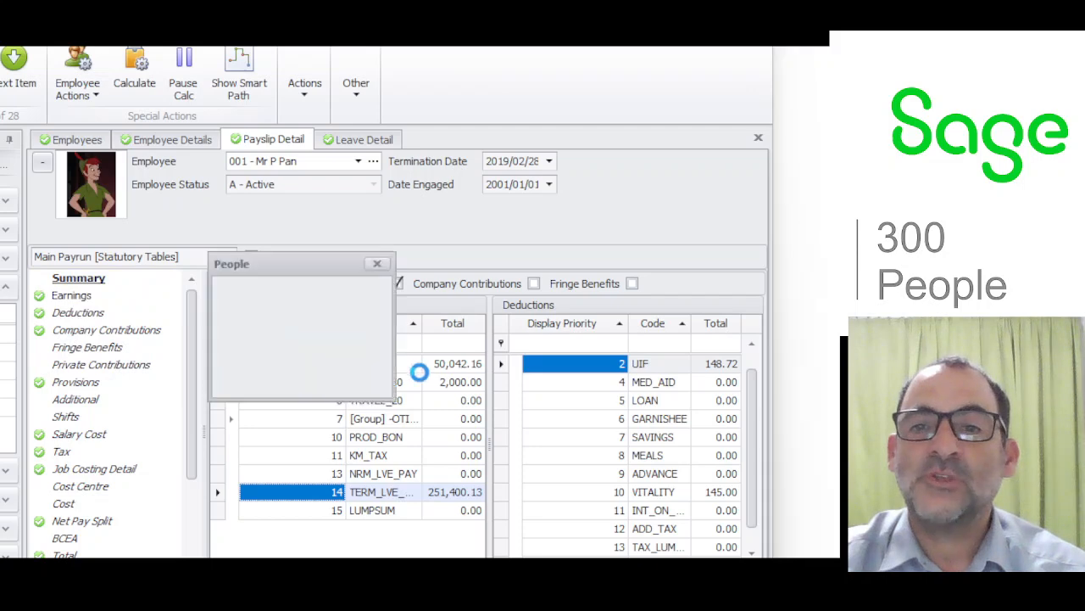
left_click(302, 378)
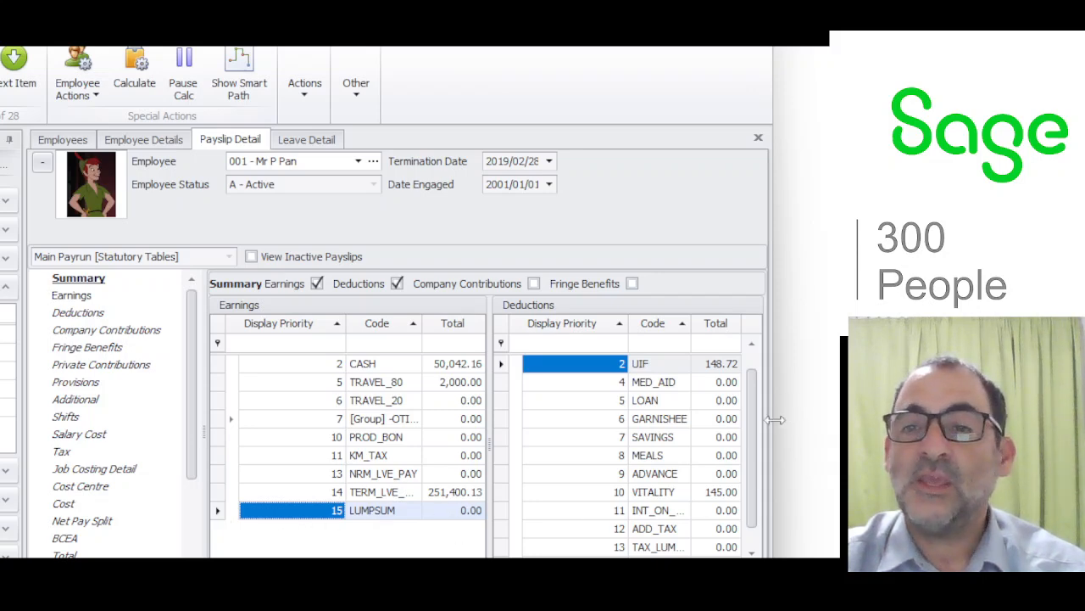
scroll(751, 436, "down", 1)
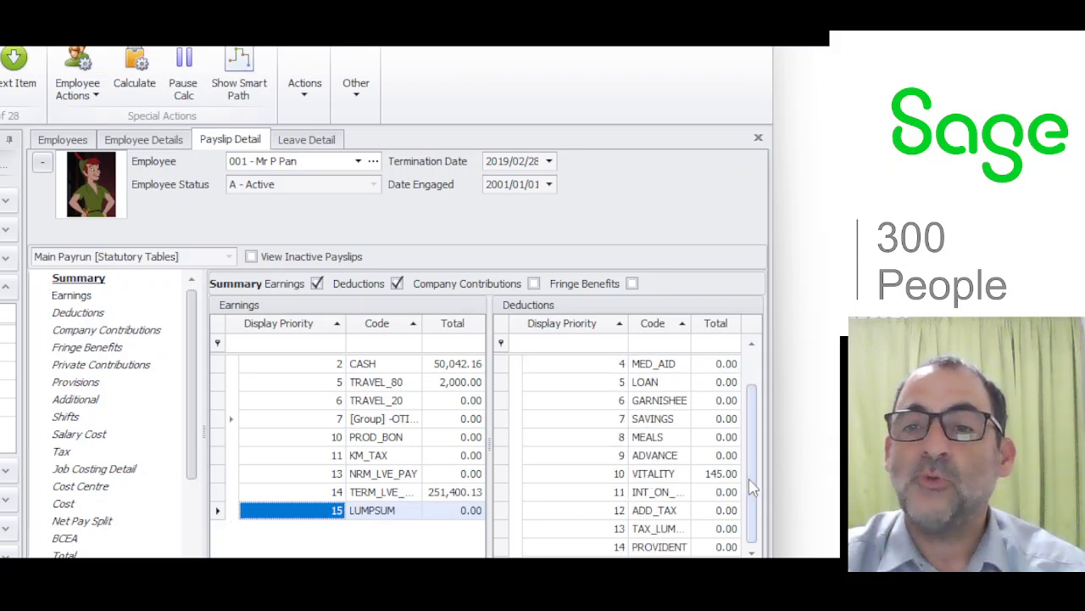
left_click(506, 529)
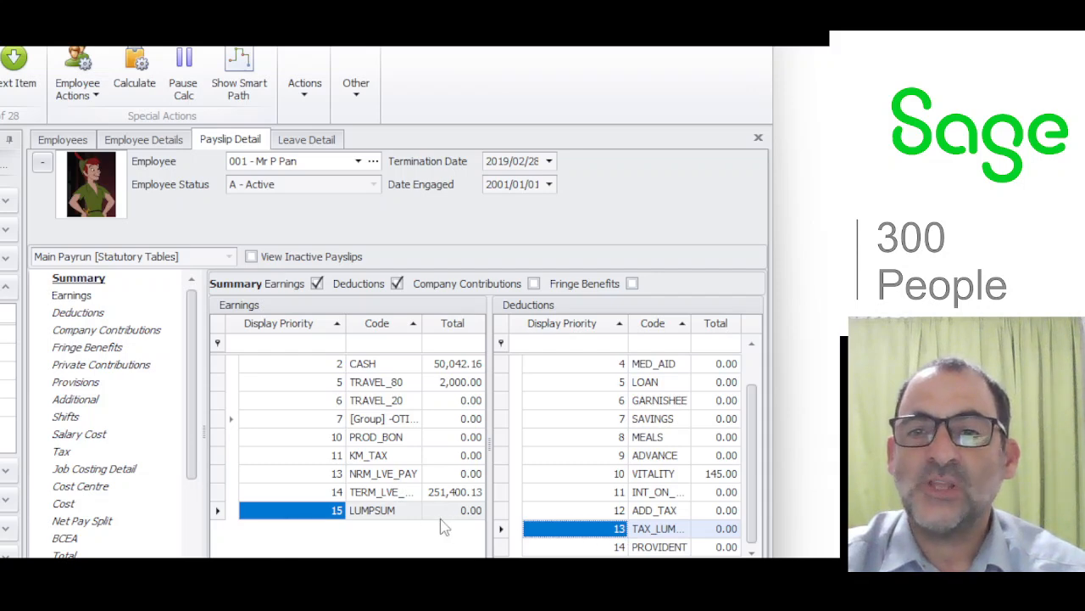
Set the amount of the Lump Sum earning on the employee's payslip to 545,454.
left_click(99, 296)
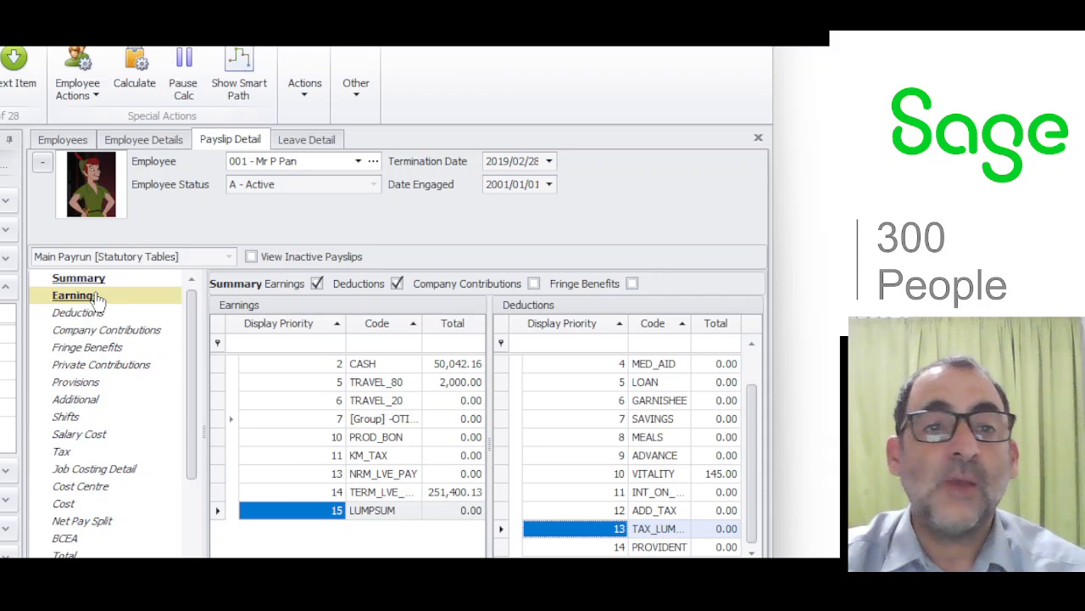
left_click(98, 297)
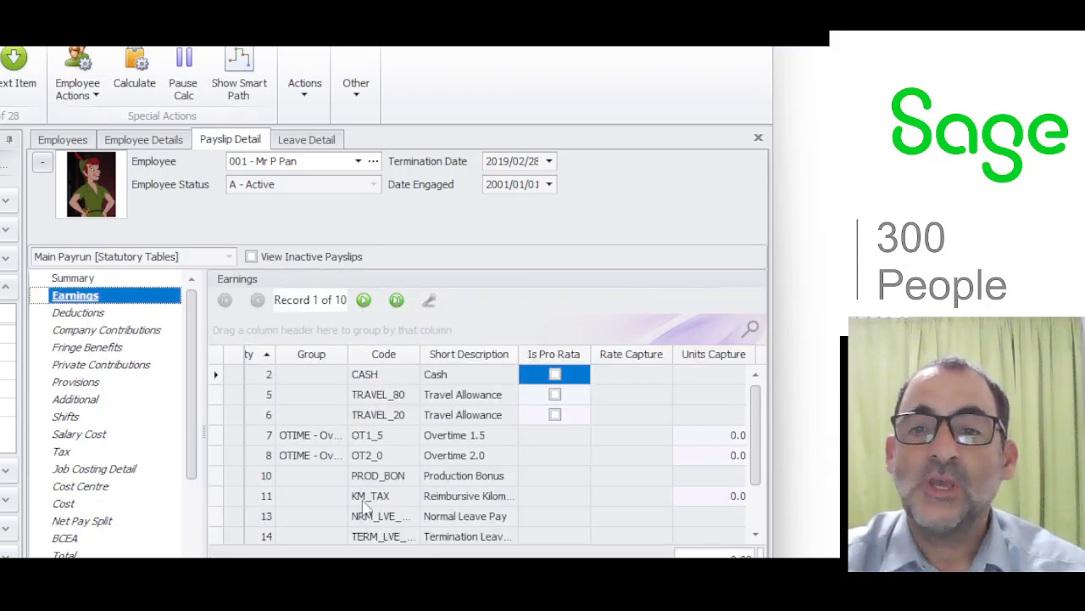
scroll(280, 500, "down", 1)
left_click(252, 515)
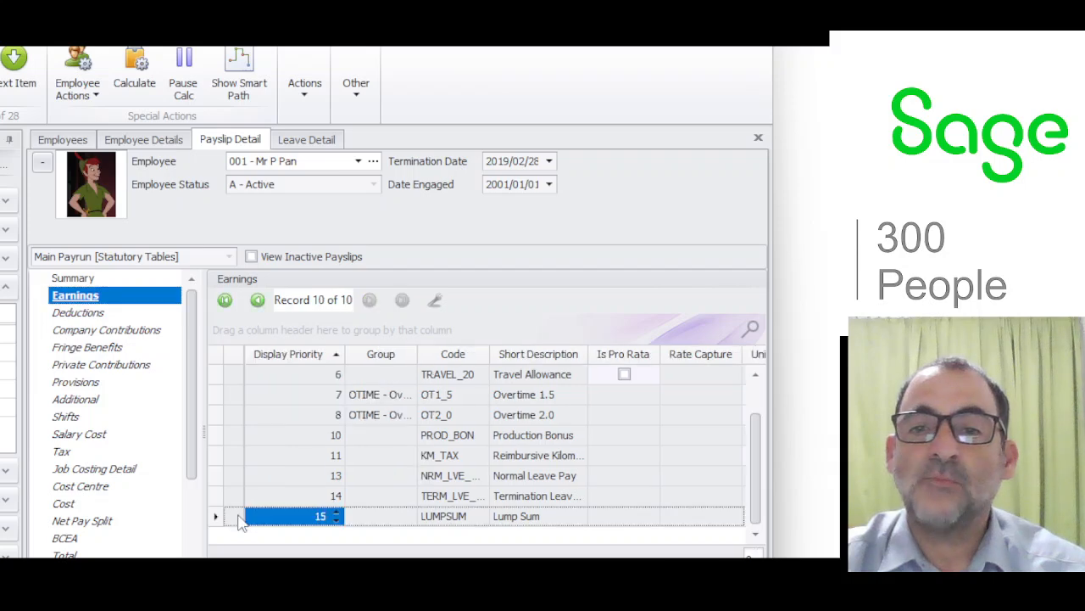
scroll(488, 449, "right", 4)
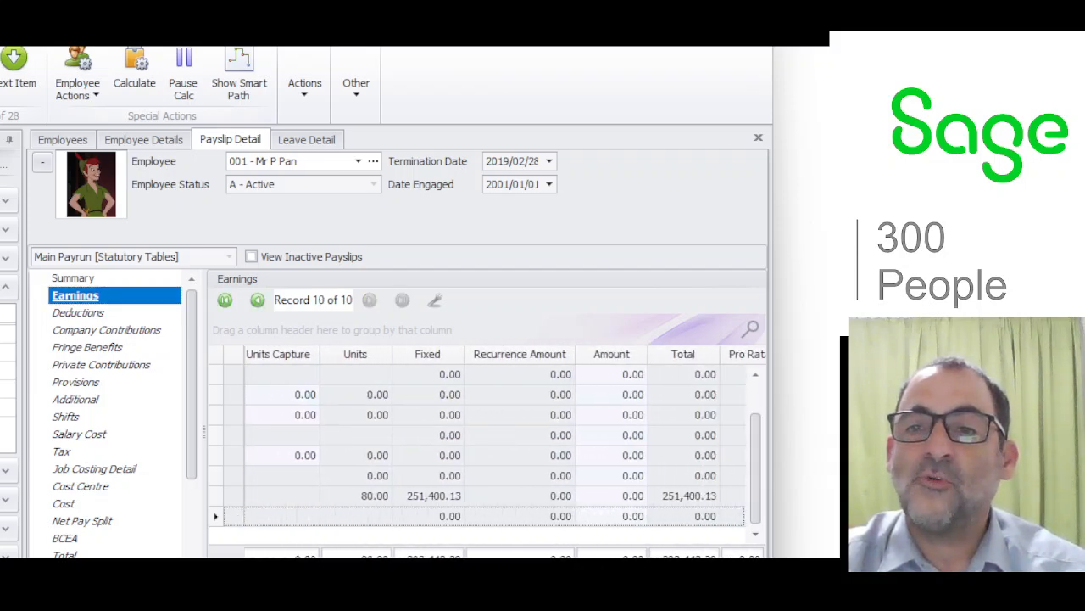
left_click(609, 517)
double_click(607, 515)
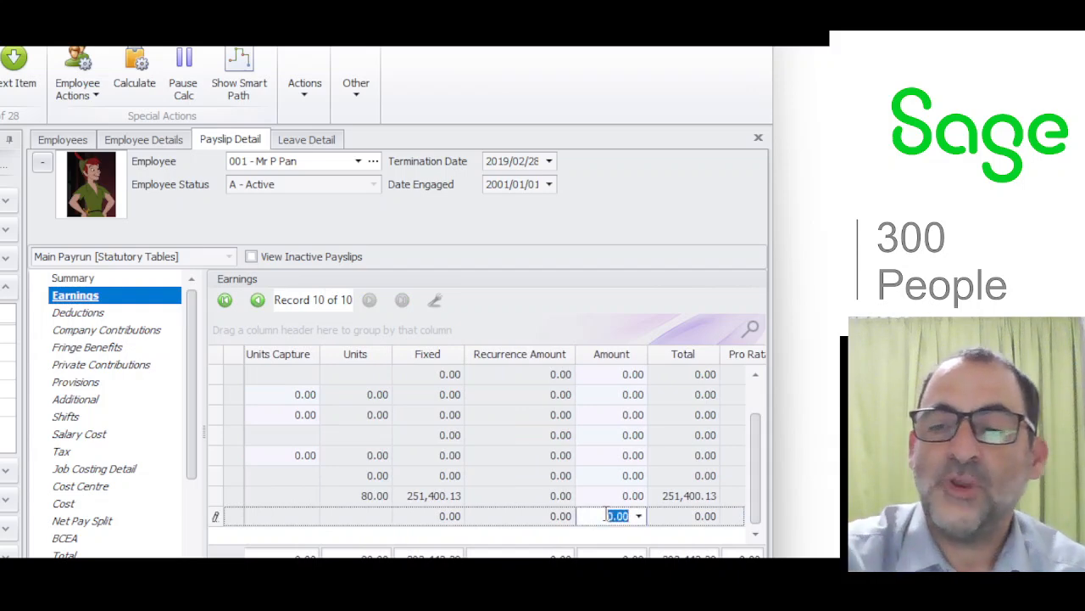
type("545,454")
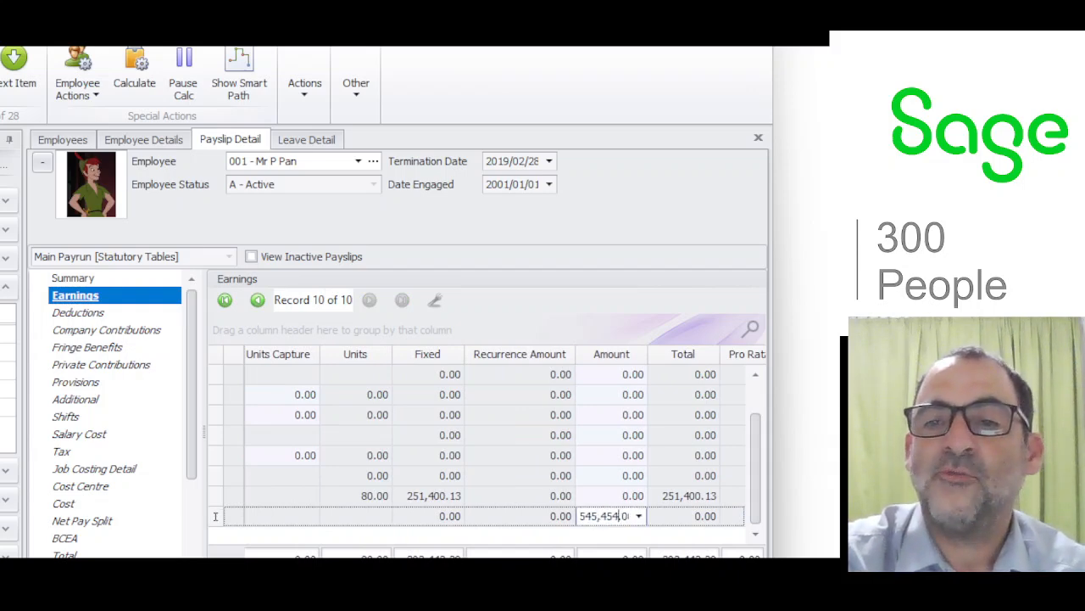
Set the amount of the Tax on Lumpsum deduction on the employee's payslip to 45,000.
left_click(93, 315)
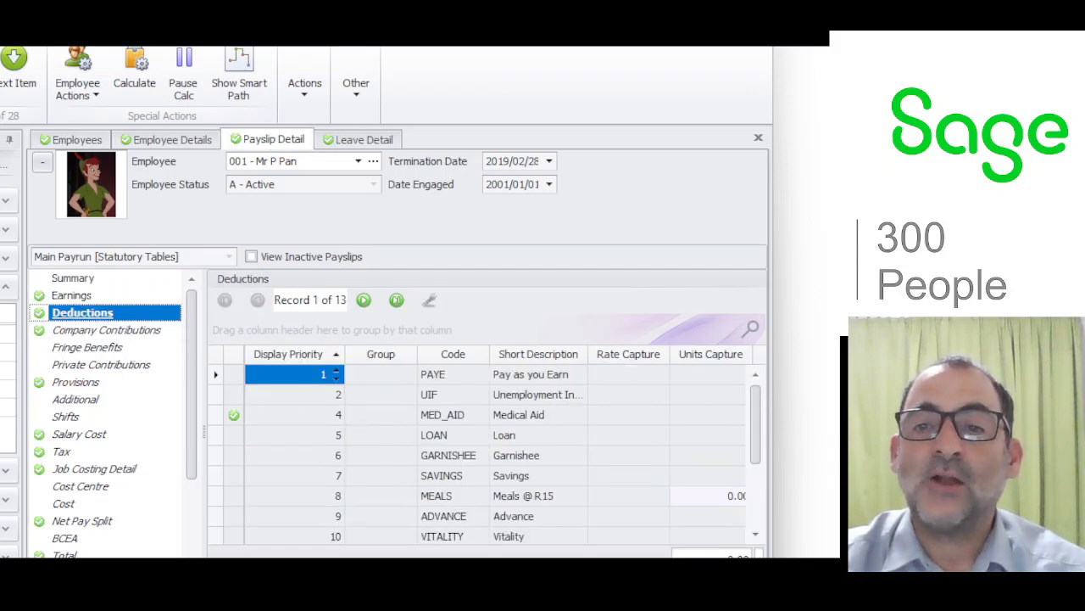
scroll(339, 534, "down", 2)
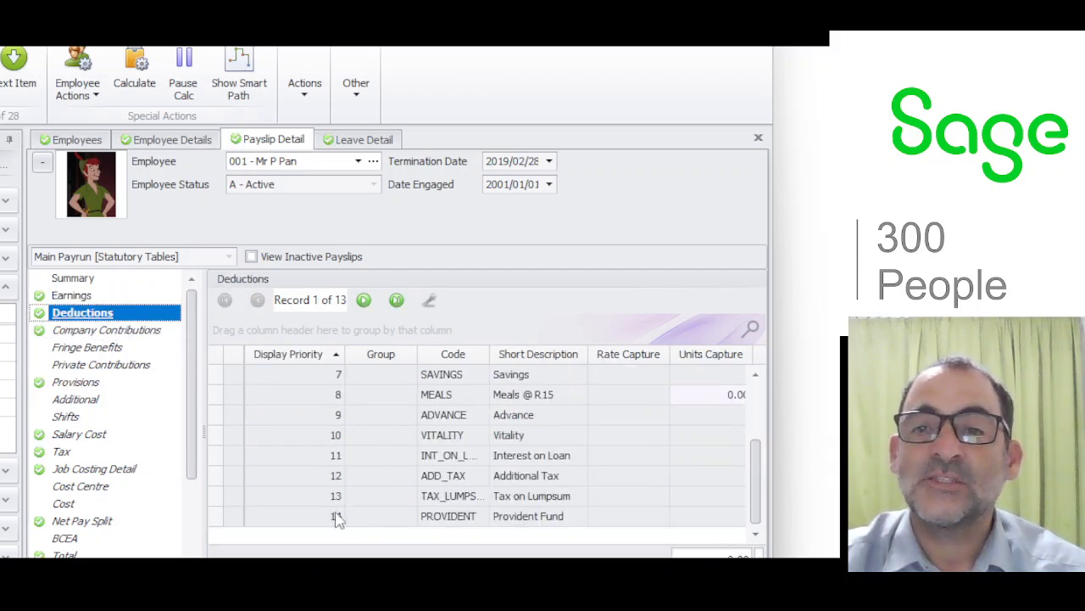
left_click(248, 498)
left_click_drag(352, 575, 522, 575)
left_click(538, 496)
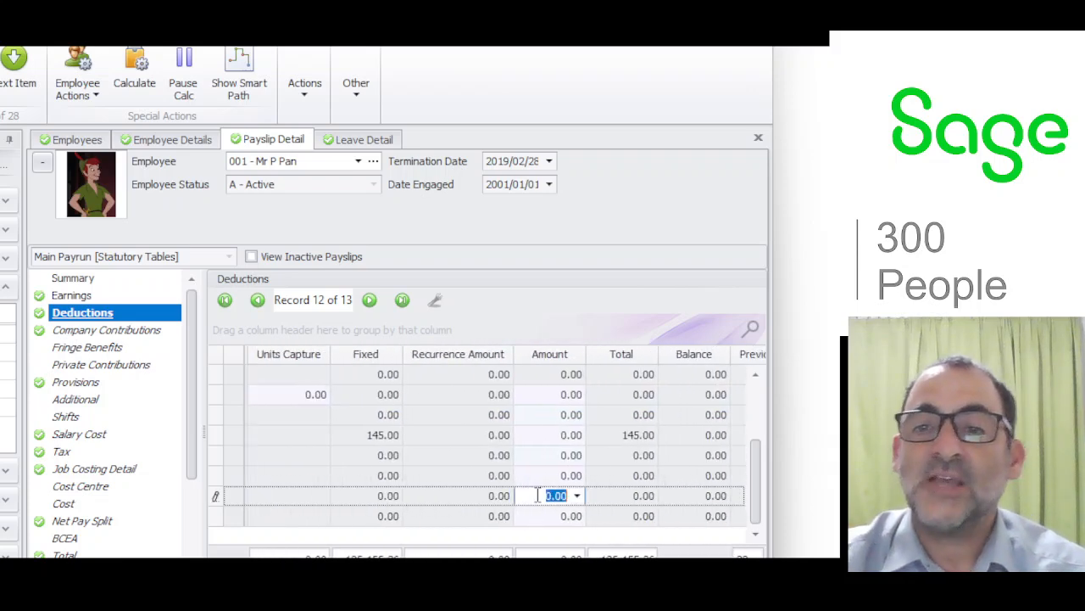
type("45")
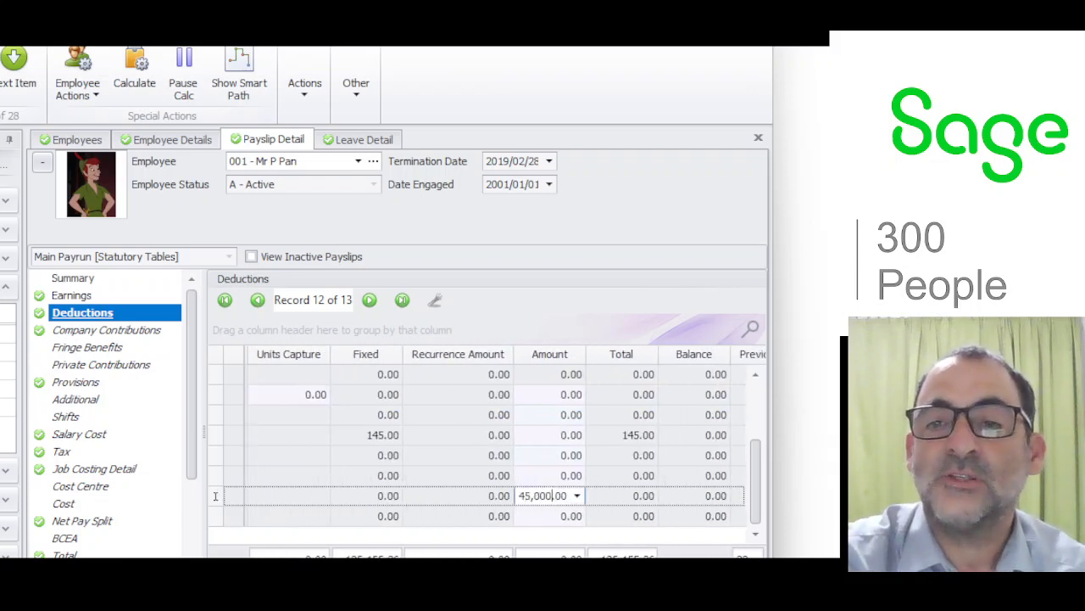
Add a directive number record under the first tax definition in the employee's details and save the changes.
left_click(170, 144)
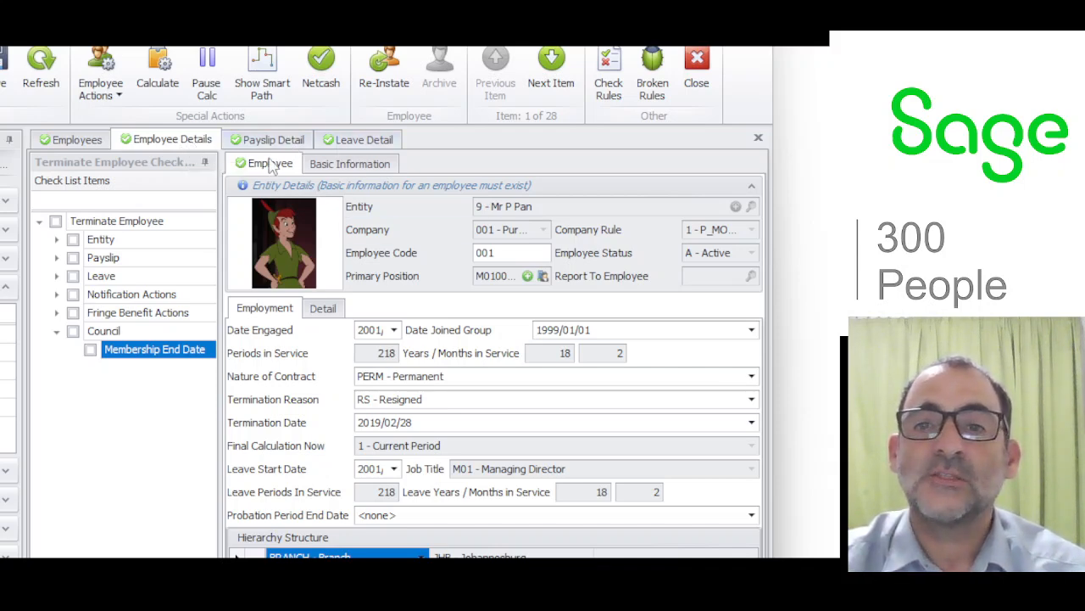
left_click(273, 308)
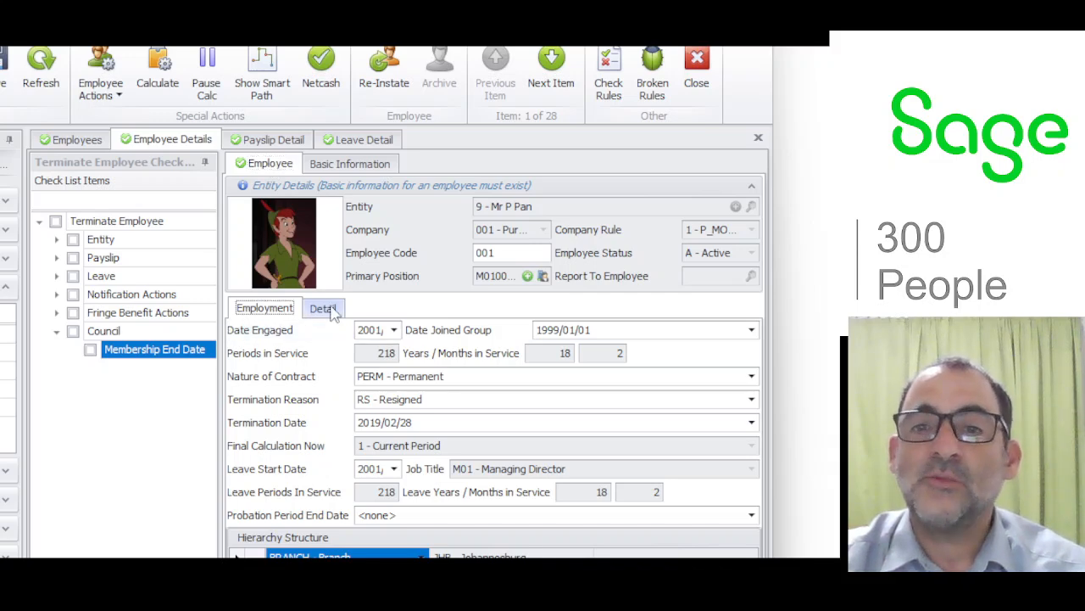
left_click(323, 308)
left_click(285, 344)
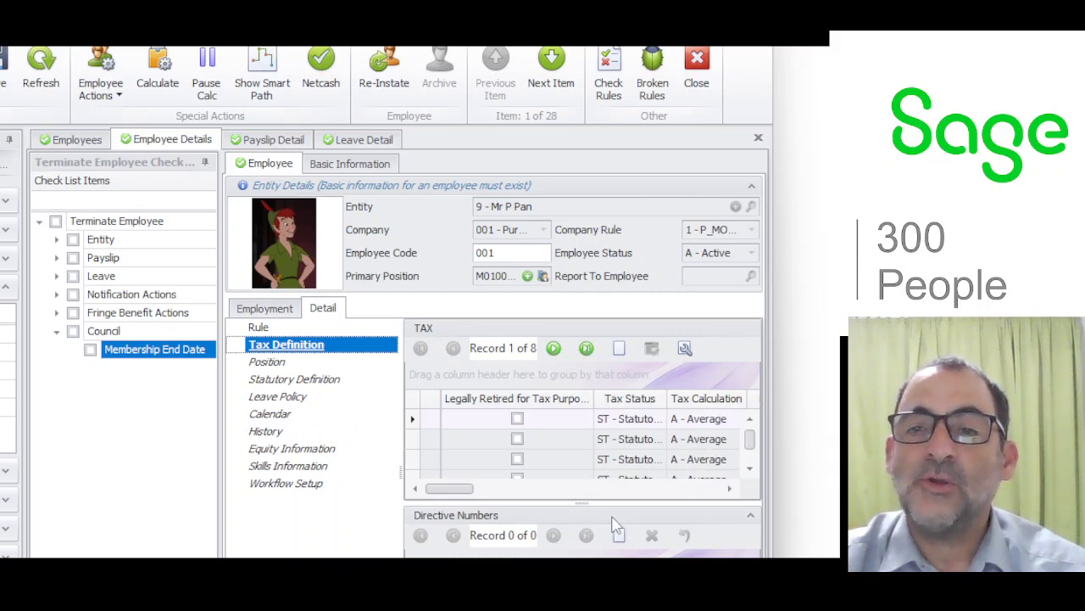
left_click(619, 535)
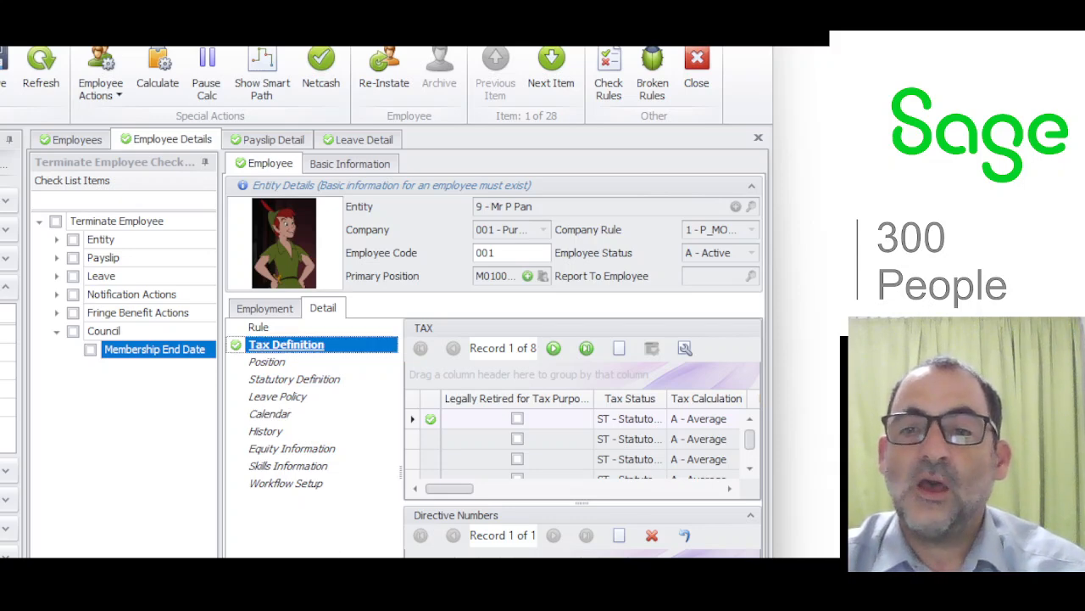
left_click(61, 72)
left_click(311, 379)
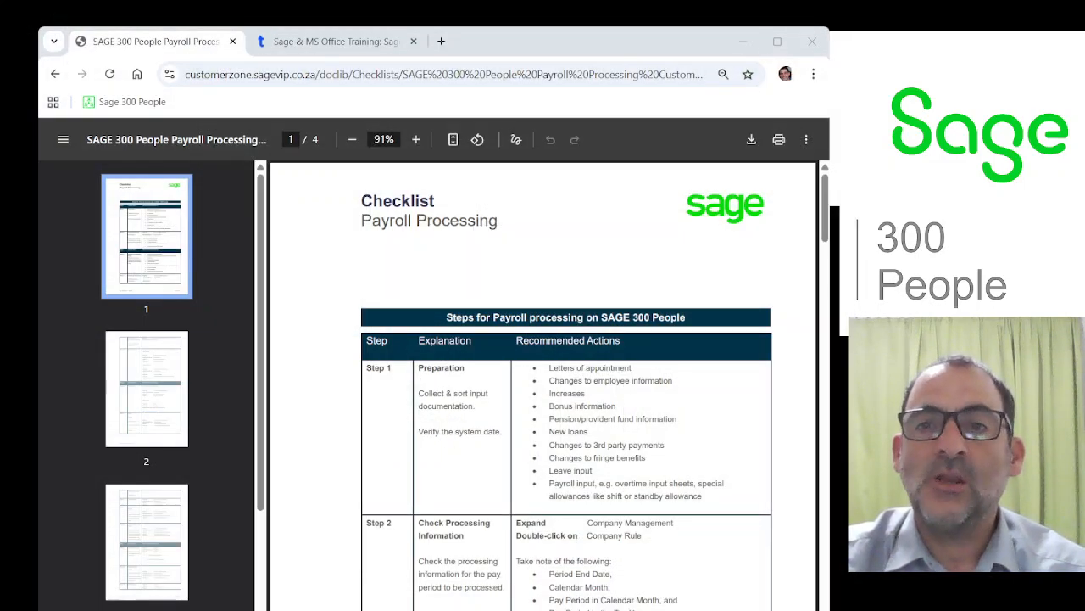
Read the payroll processing checklist PDF in the browser, examining the input, terminations and recalculation steps.
left_click(211, 74)
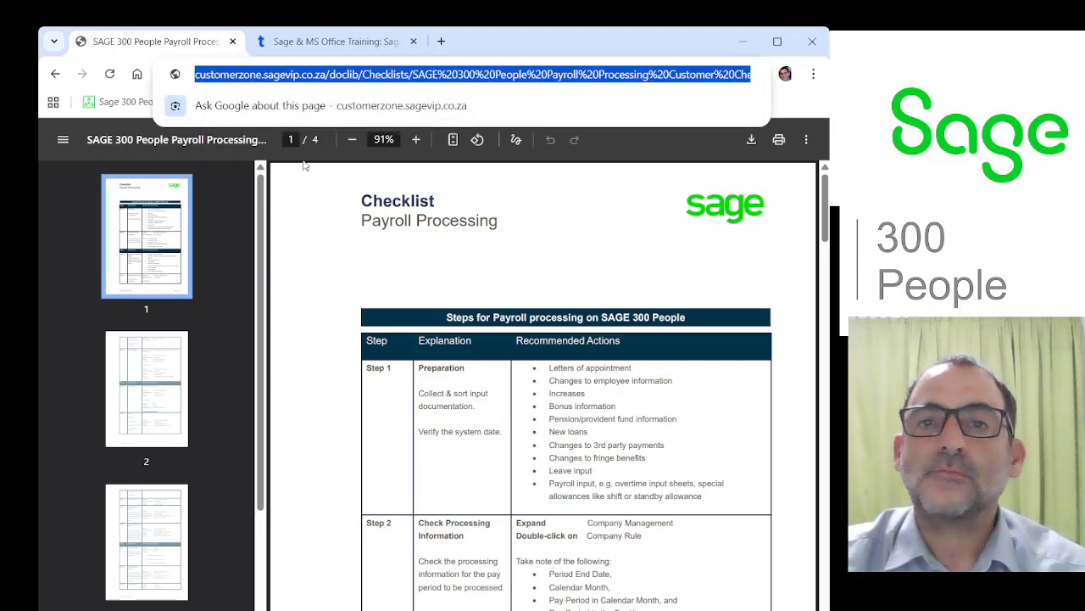
left_click(196, 47)
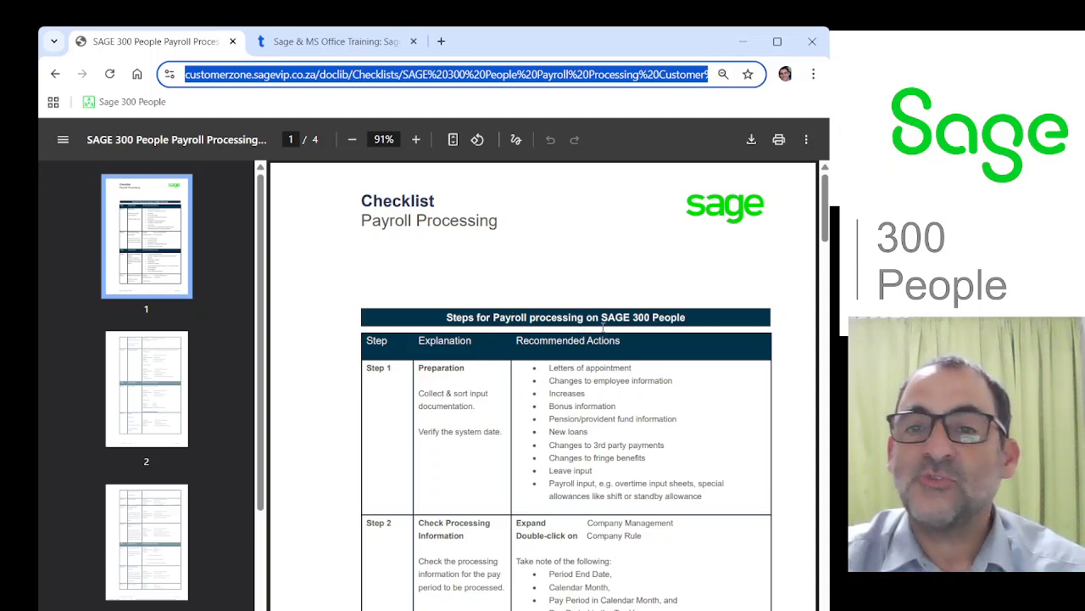
scroll(526, 331, "down", 4)
scroll(508, 315, "down", 10)
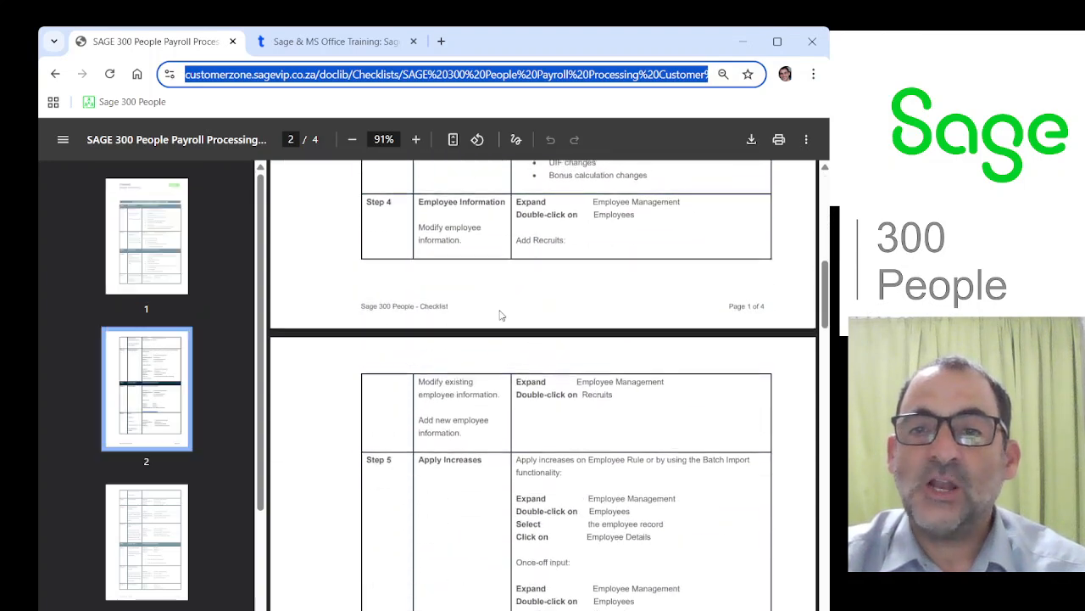
scroll(498, 315, "down", 8)
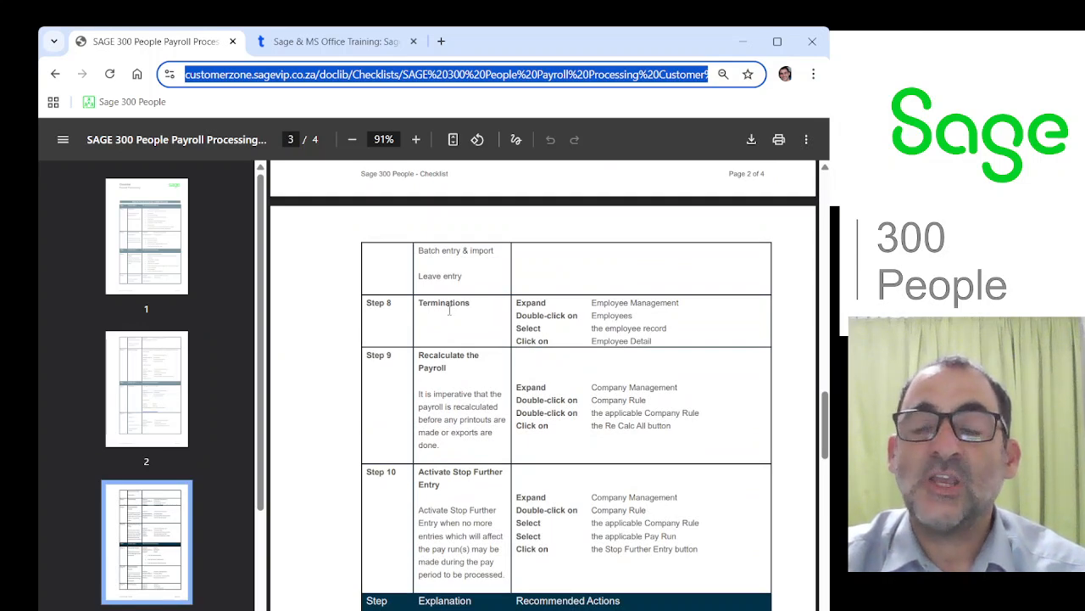
scroll(469, 335, "up", 4)
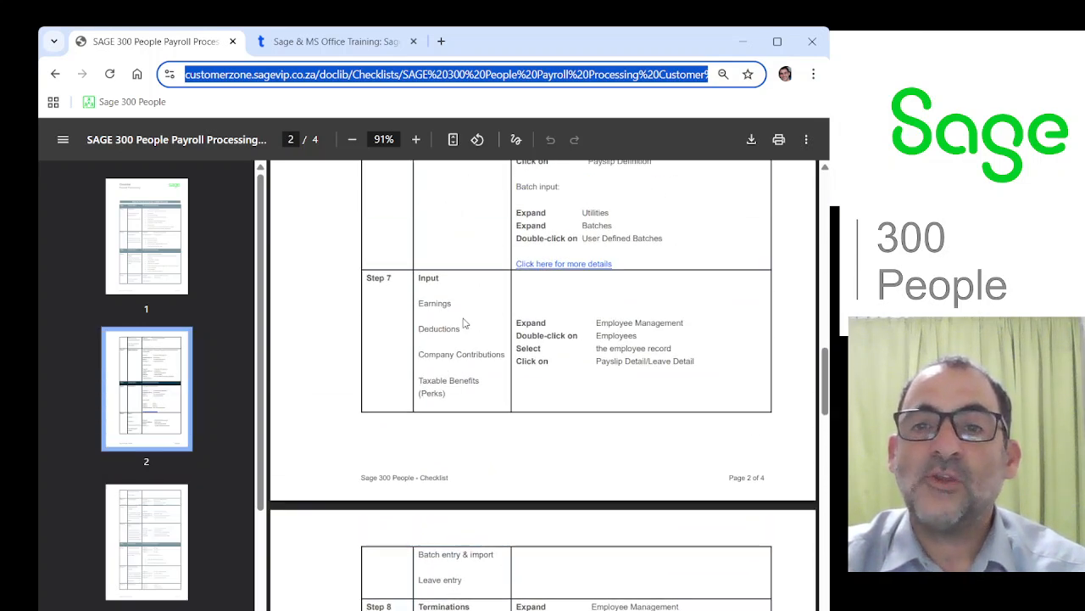
scroll(466, 334, "down", 4)
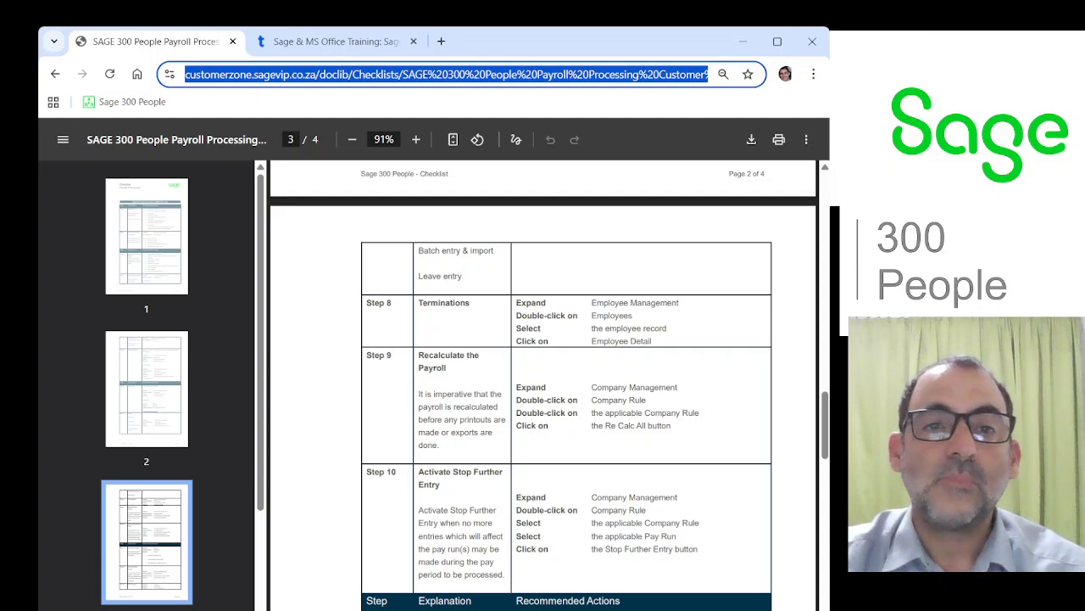
Open the HR & Payroll Courses page on the applico.co.za training site and look through the courses offered.
left_click(313, 44)
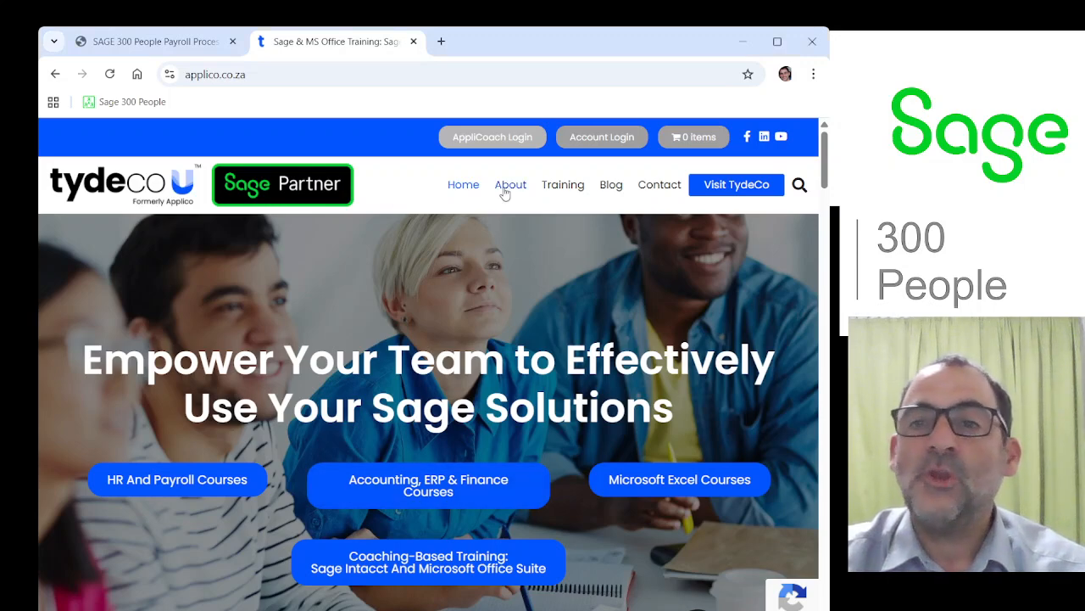
mouse_move(544, 190)
left_click(577, 238)
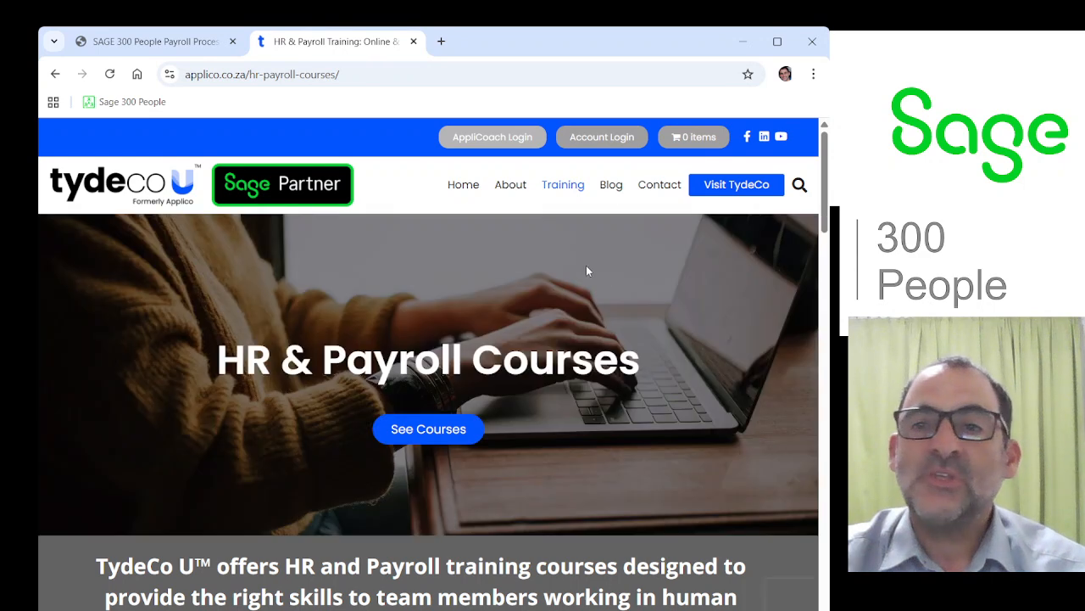
scroll(583, 268, "down", 3)
scroll(580, 270, "down", 3)
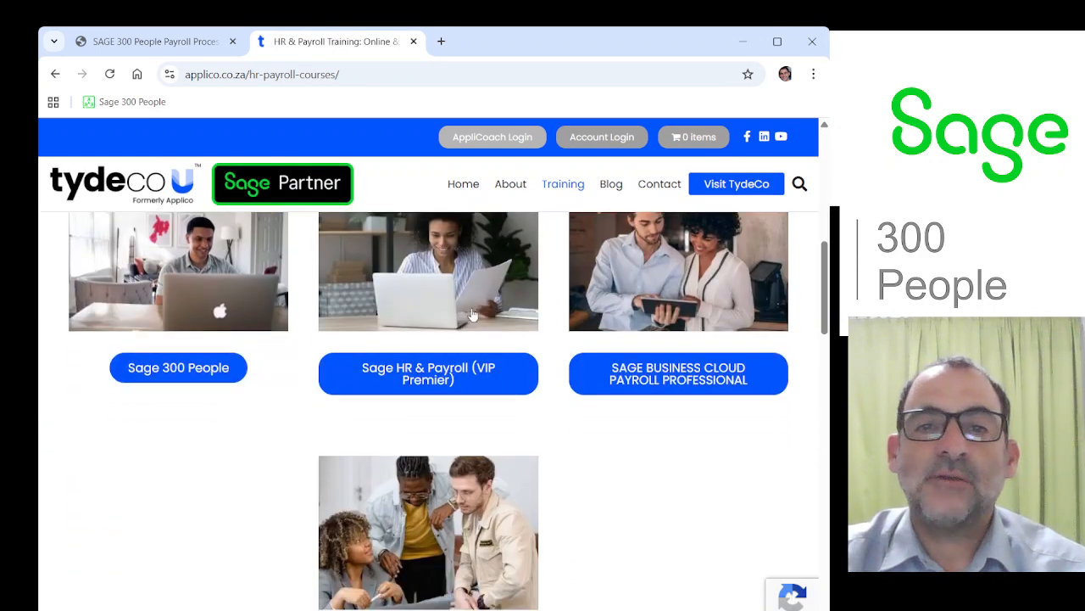
scroll(473, 373, "up", 2)
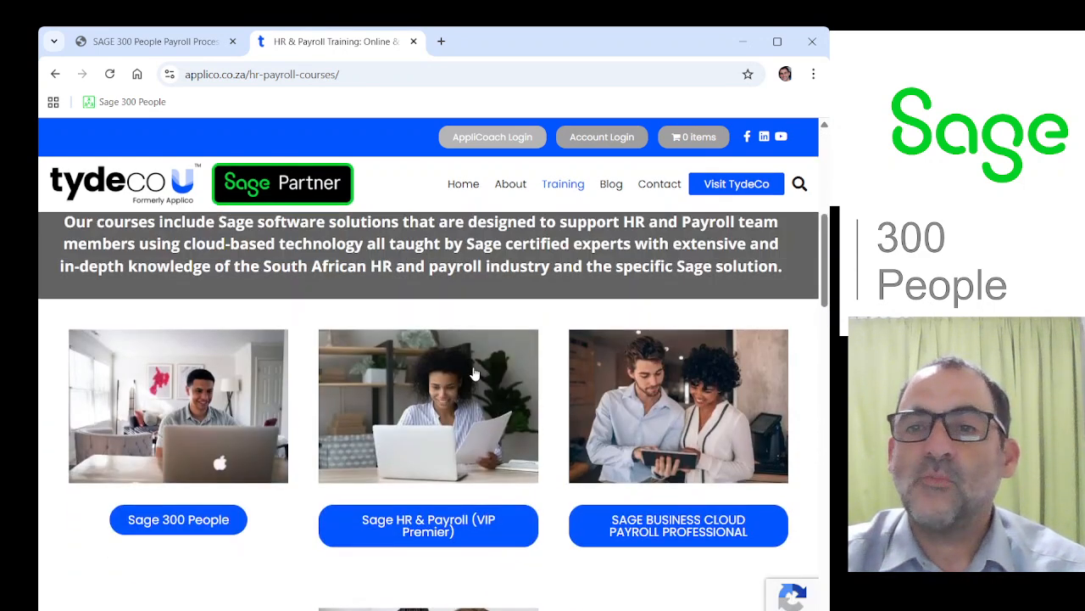
scroll(263, 424, "down", 2)
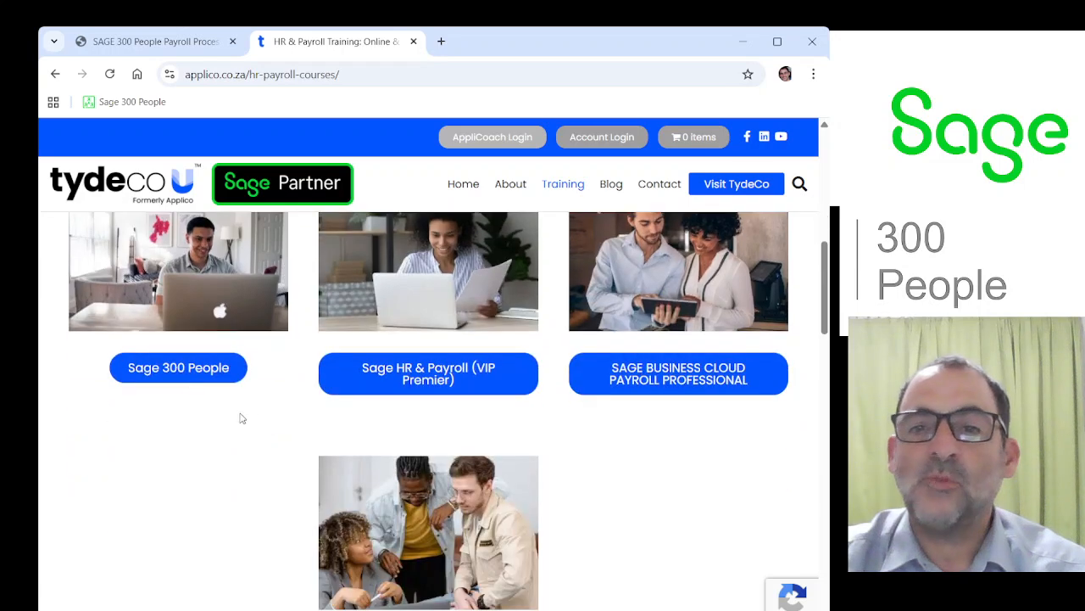
Look through the Sage 300 People course list and open its training roadmap to examine the payroll and HR paths.
left_click(182, 376)
scroll(444, 378, "down", 3)
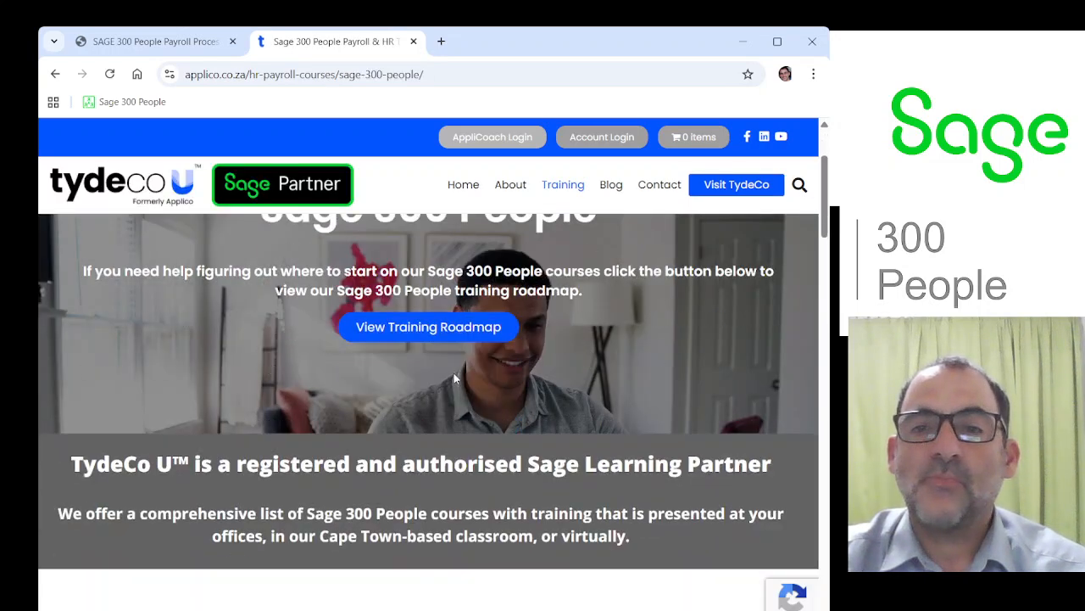
scroll(444, 379, "down", 4)
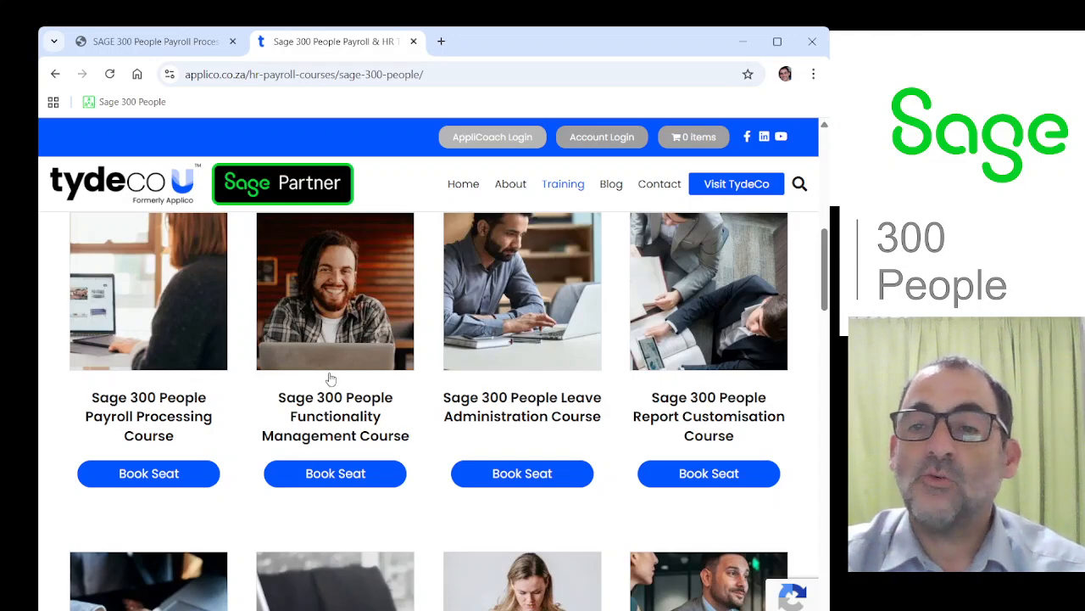
scroll(323, 383, "up", 2)
scroll(319, 386, "up", 5)
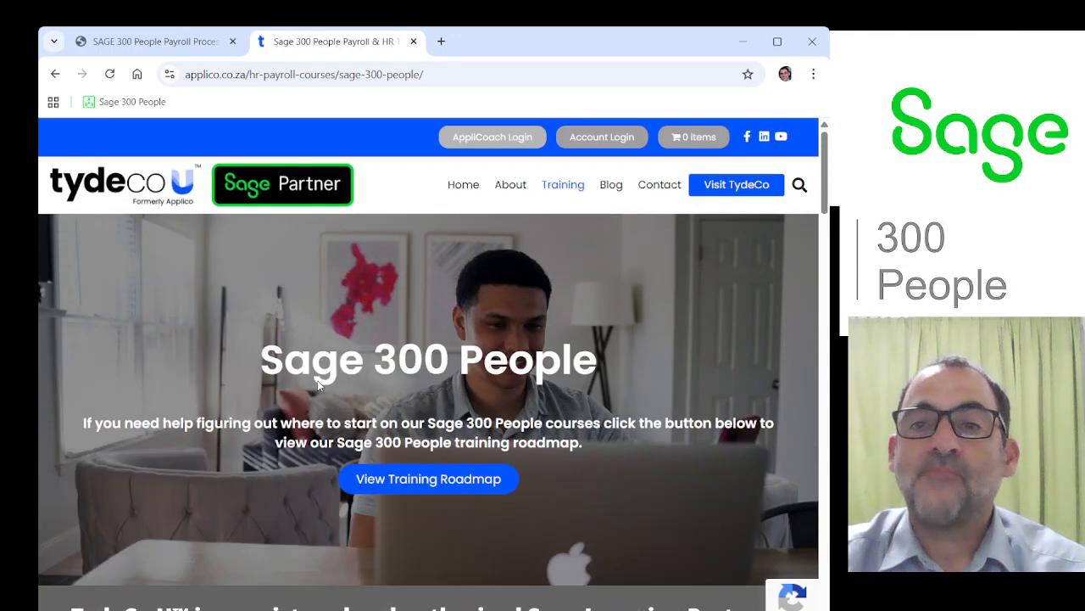
left_click(427, 479)
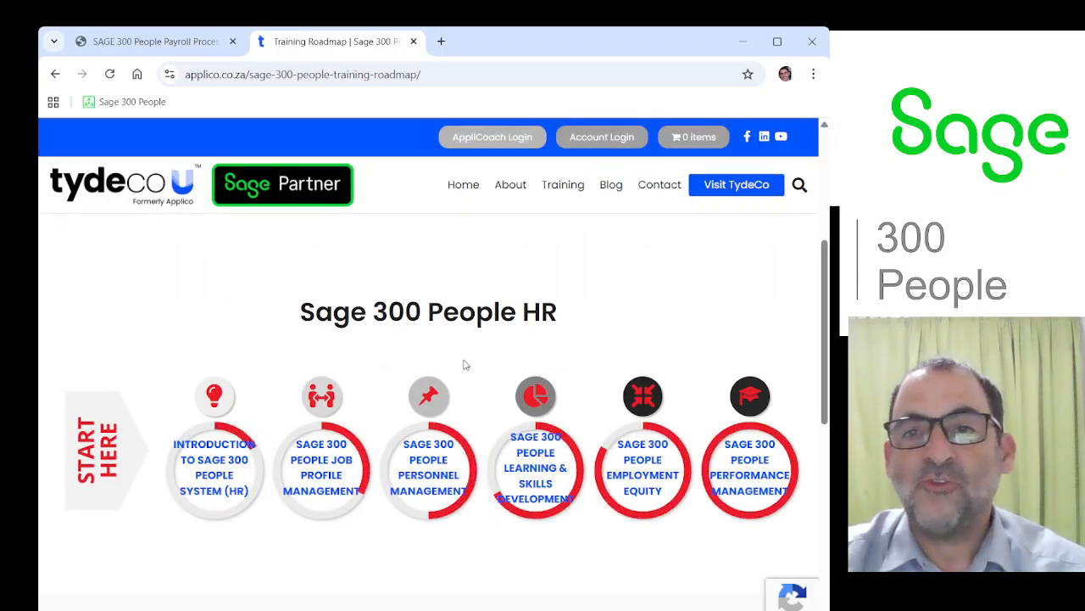
scroll(462, 365, "up", 4)
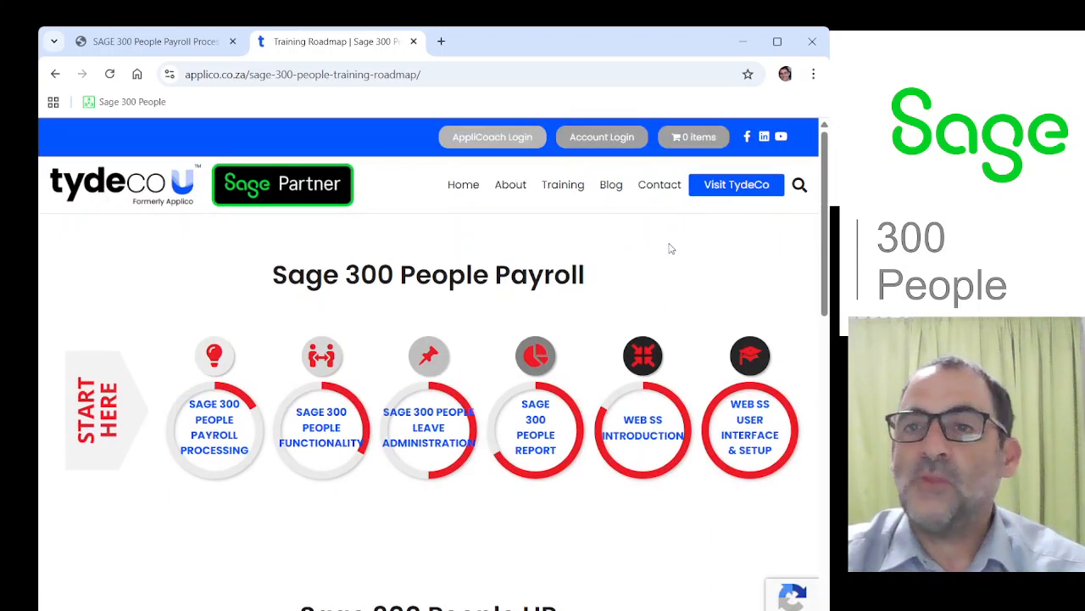